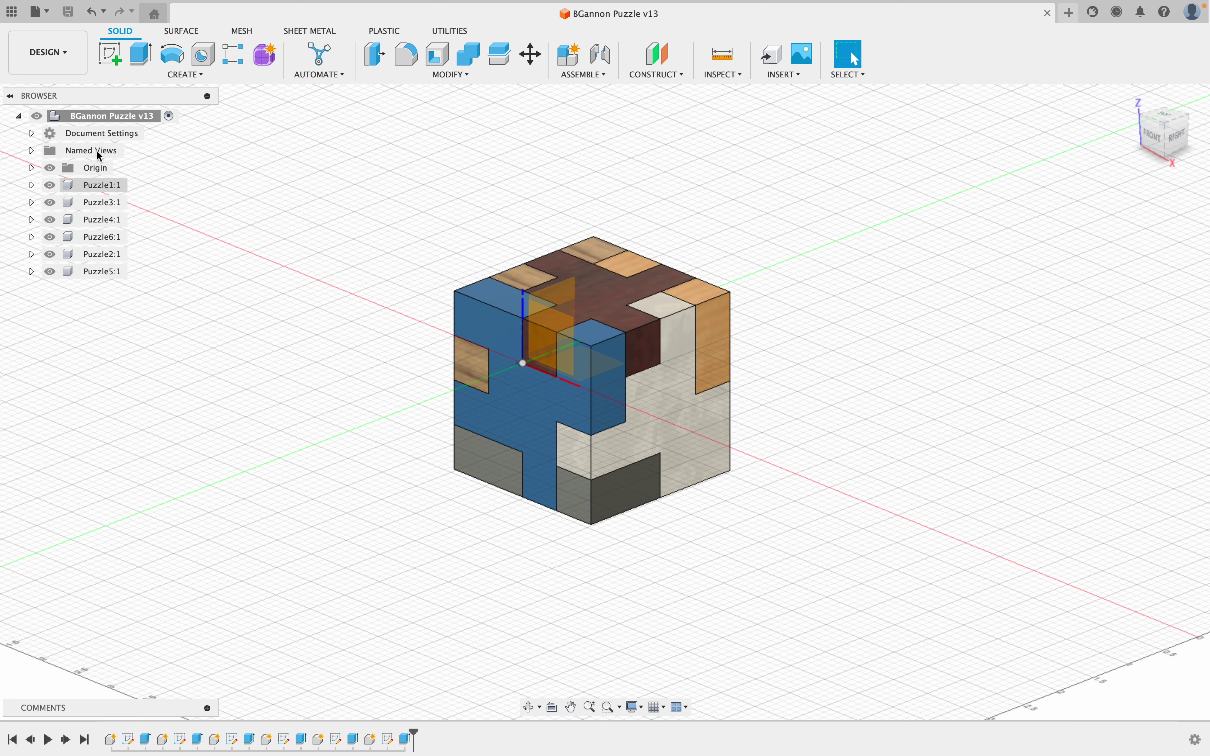
Open the puzzle design from the Puzzle Cube folder and hide its Origin
{"action": "left_click", "coordinate": [12, 11]}
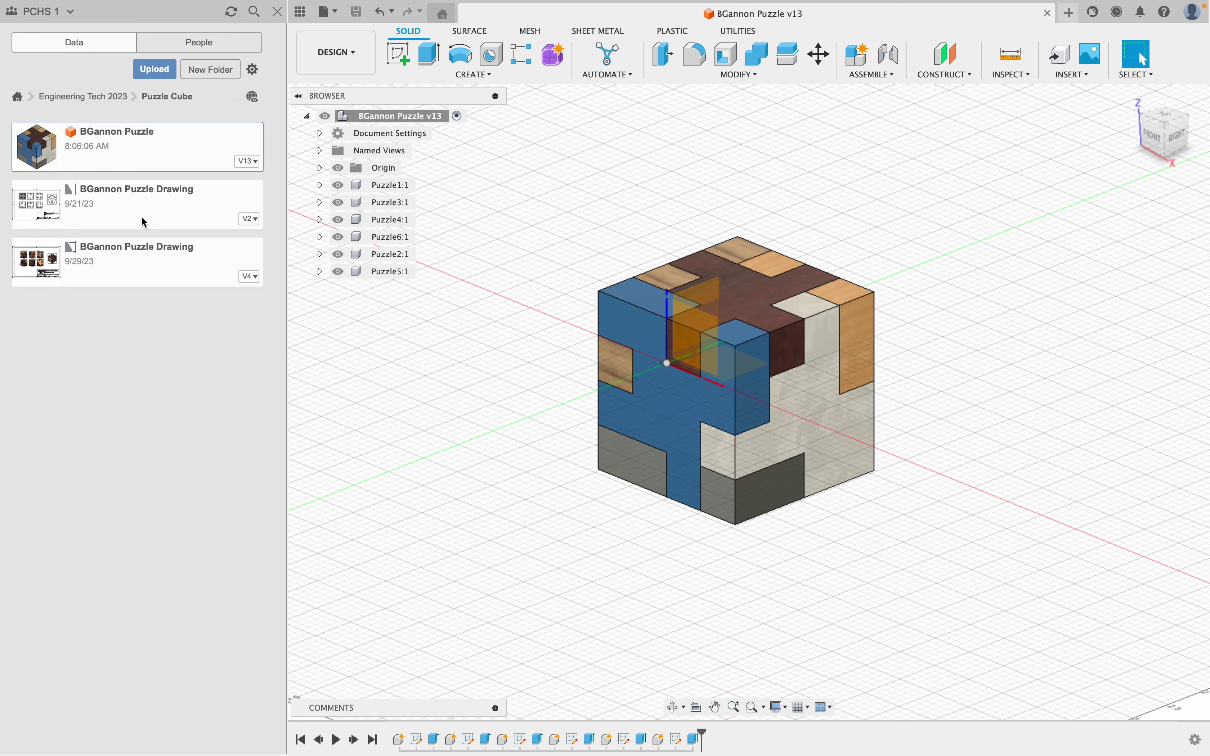
{"action": "double_click", "coordinate": [152, 148]}
{"action": "left_click", "coordinate": [278, 8]}
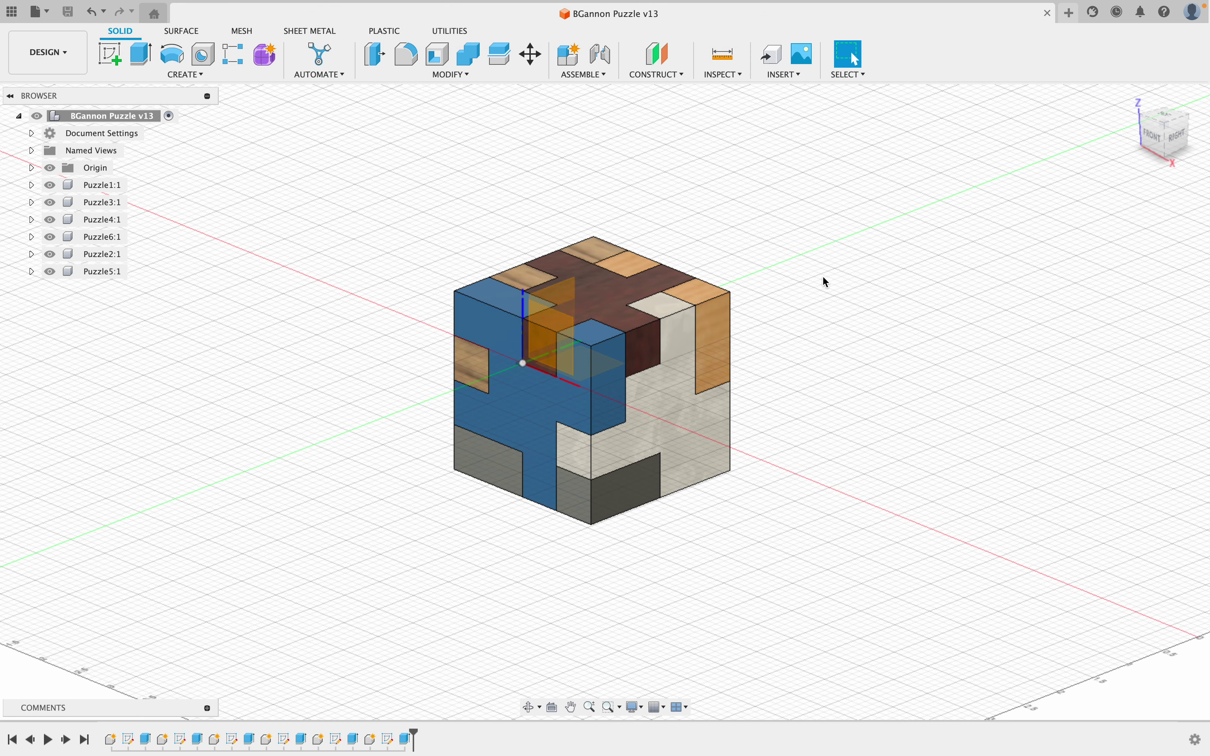
{"action": "left_click", "coordinate": [50, 167]}
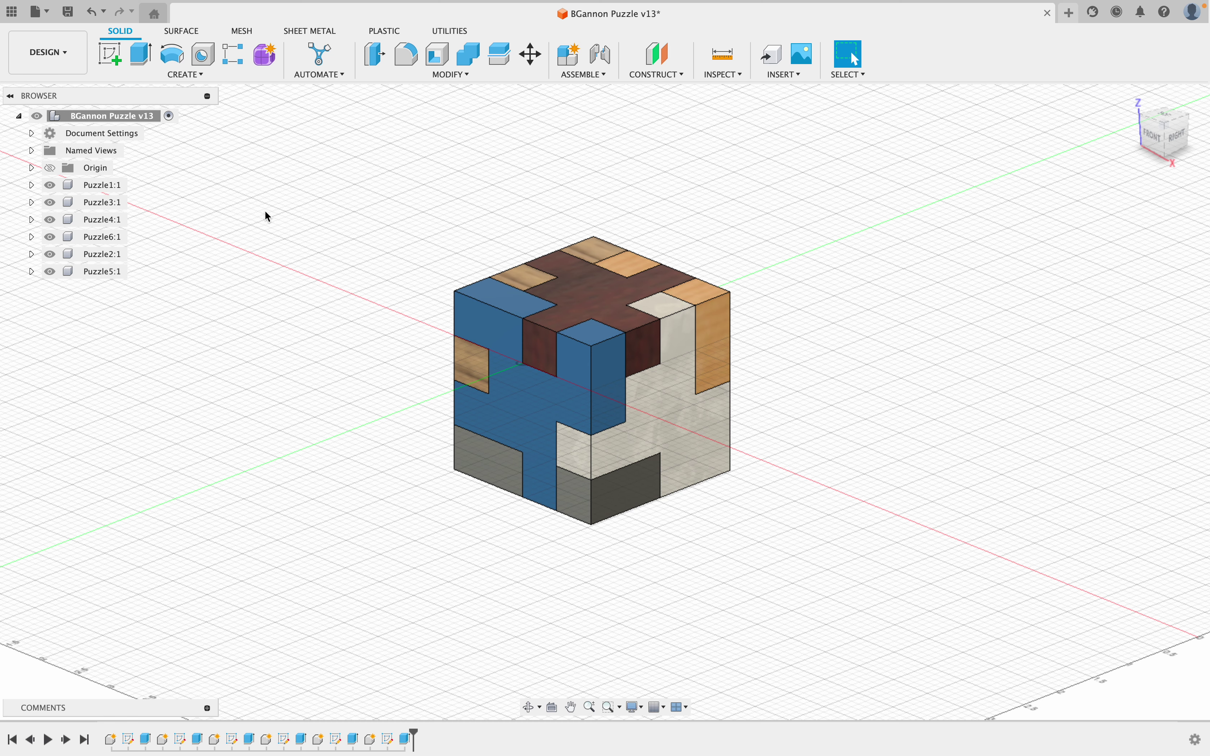
Switch to the Animation workspace briefly, and from there to the Render workspace
{"action": "left_click", "coordinate": [70, 68]}
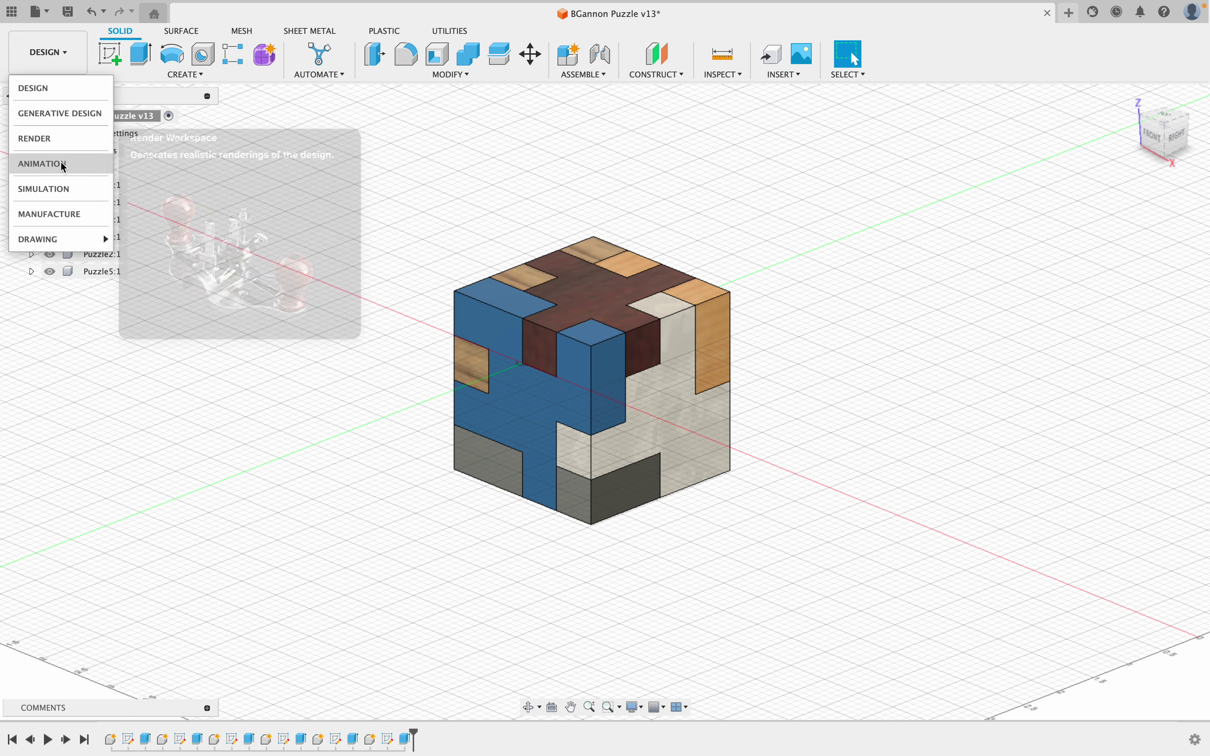
{"action": "left_click", "coordinate": [63, 176]}
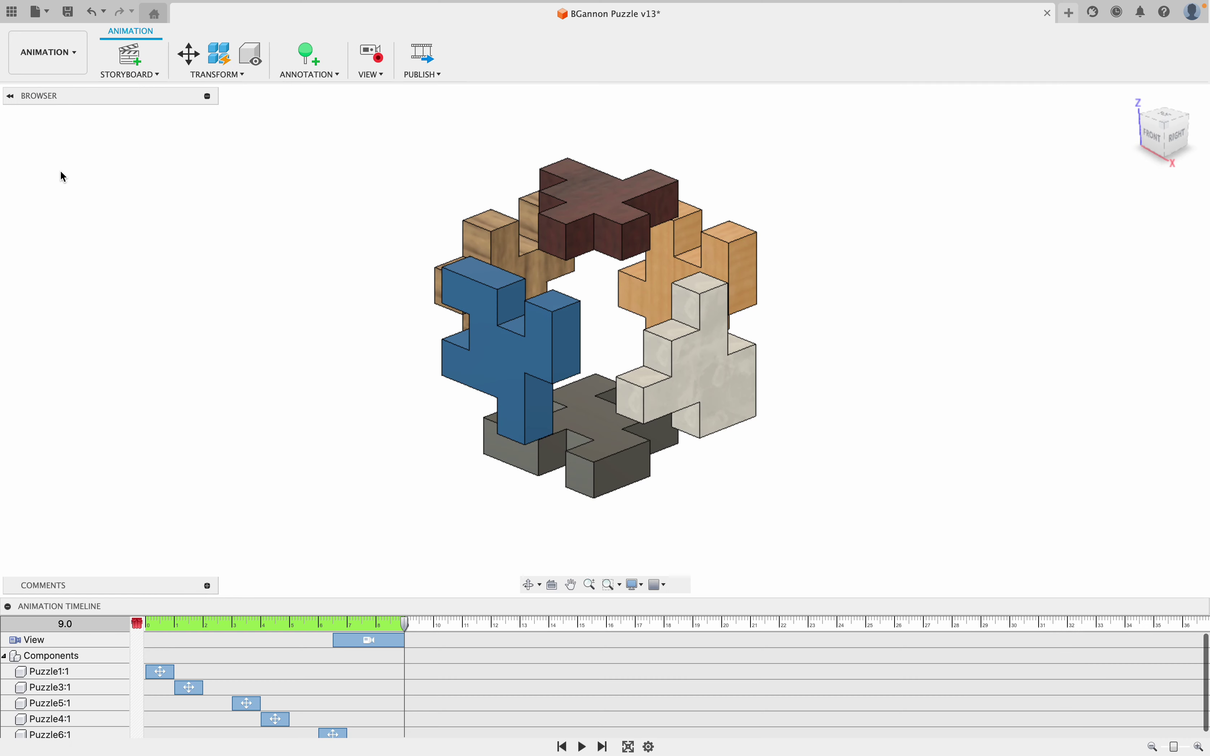
{"action": "left_click", "coordinate": [51, 68]}
{"action": "left_click", "coordinate": [55, 139]}
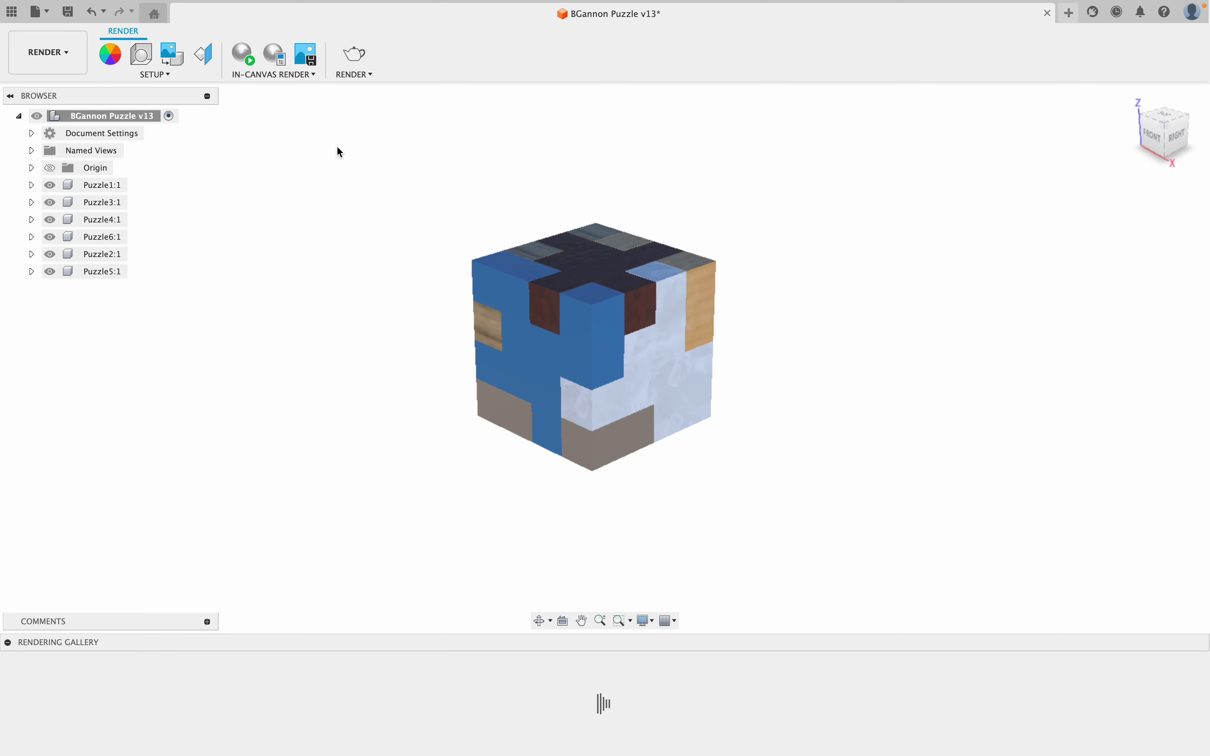
Apply the Air appearance from the Miscellaneous library folder to the blue puzzle piece
{"action": "left_click", "coordinate": [160, 74]}
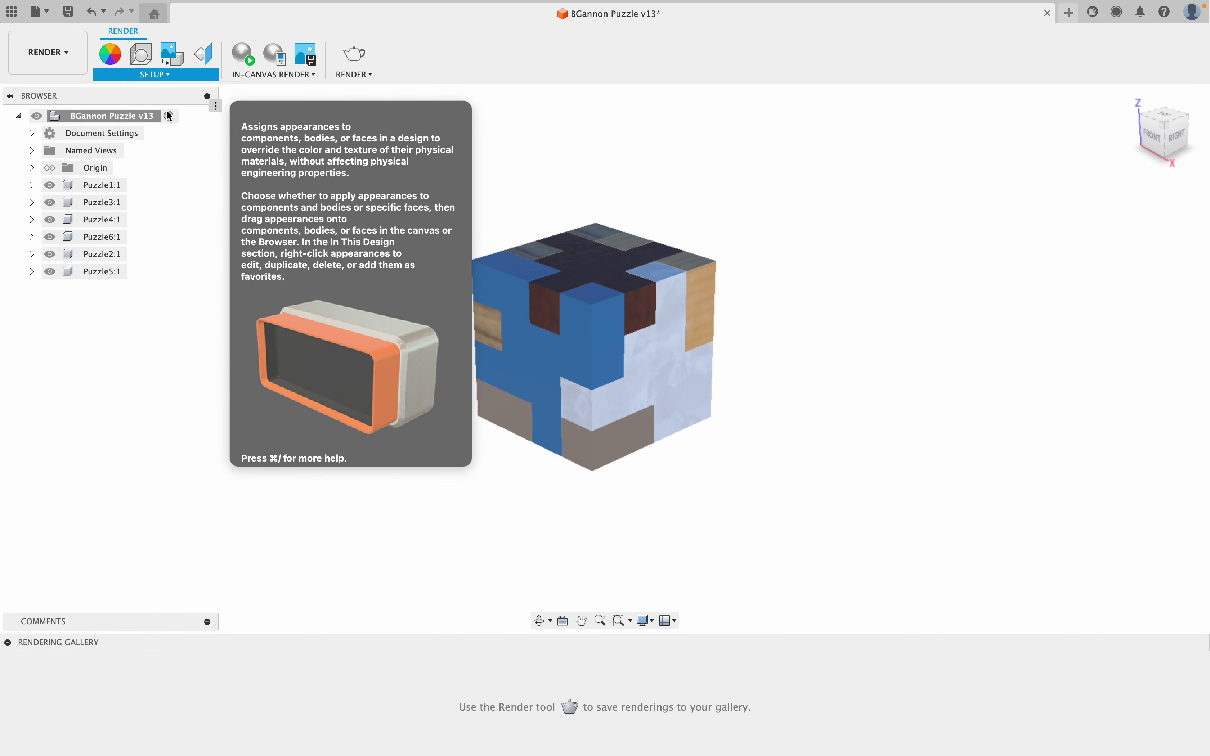
{"action": "scroll", "coordinate": [1020, 497], "scroll_direction": "down", "scroll_amount": 3}
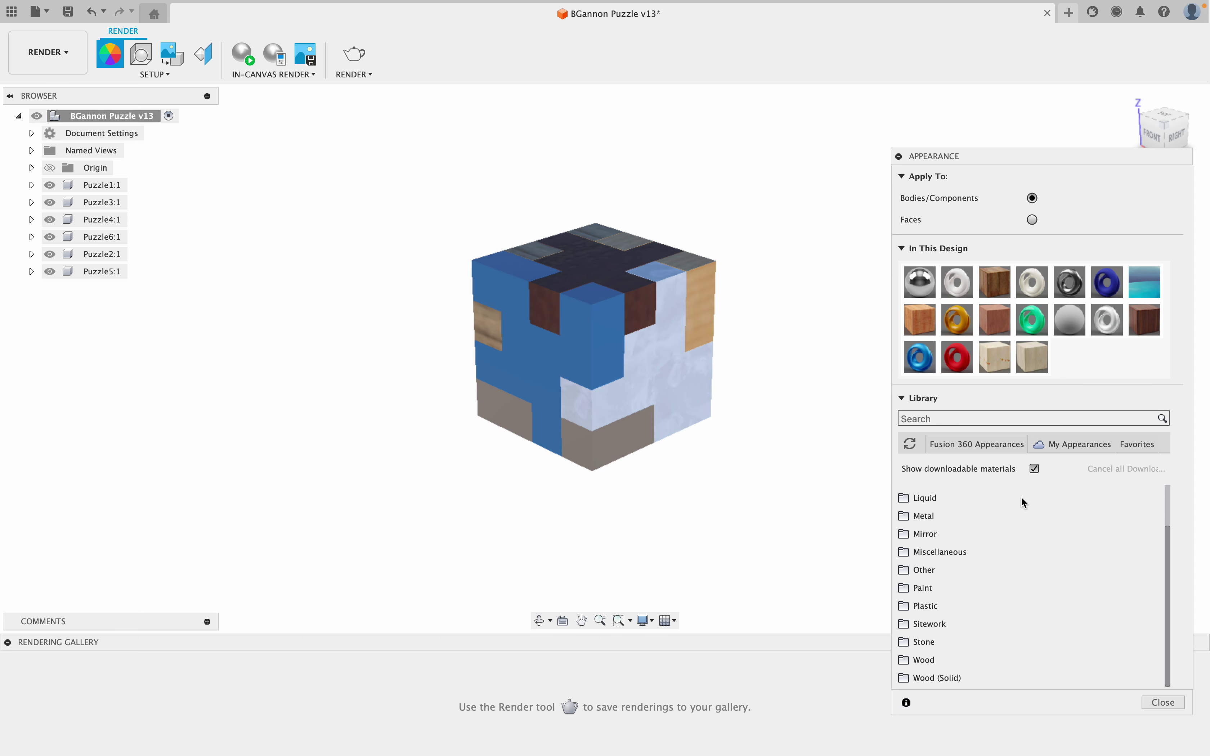
{"action": "scroll", "coordinate": [991, 605], "scroll_direction": "up", "scroll_amount": 1}
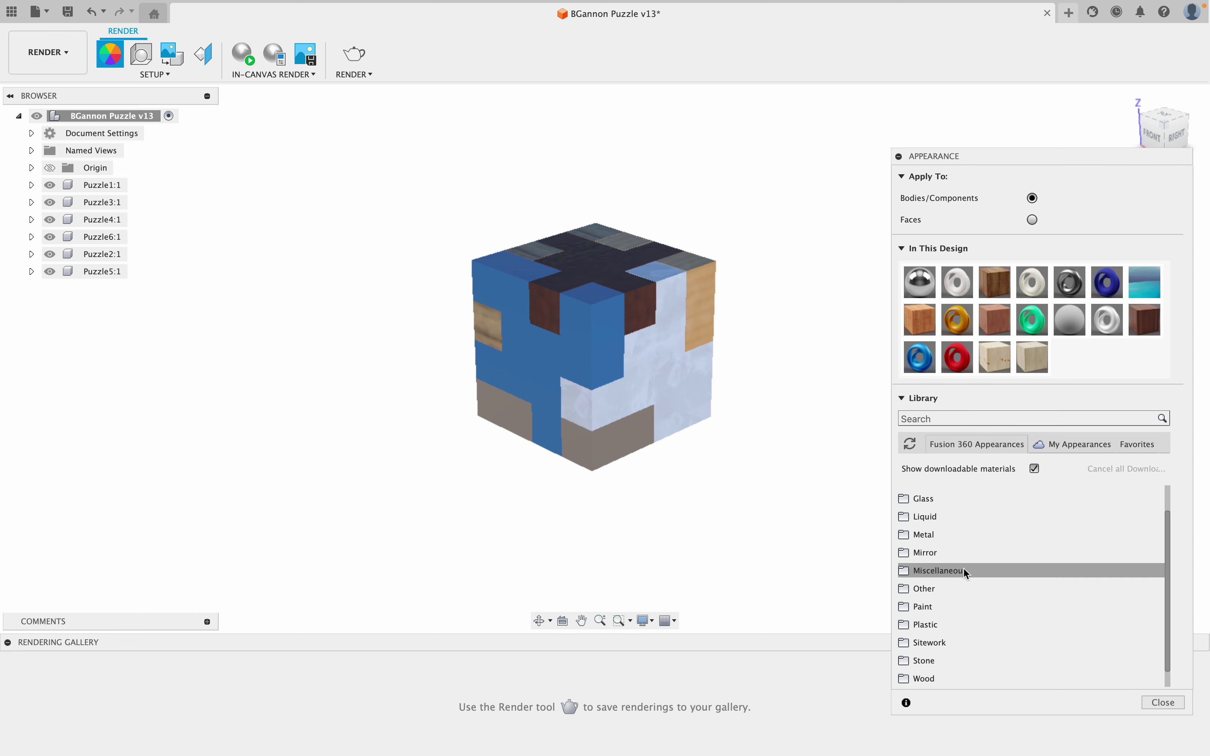
{"action": "left_click", "coordinate": [965, 575]}
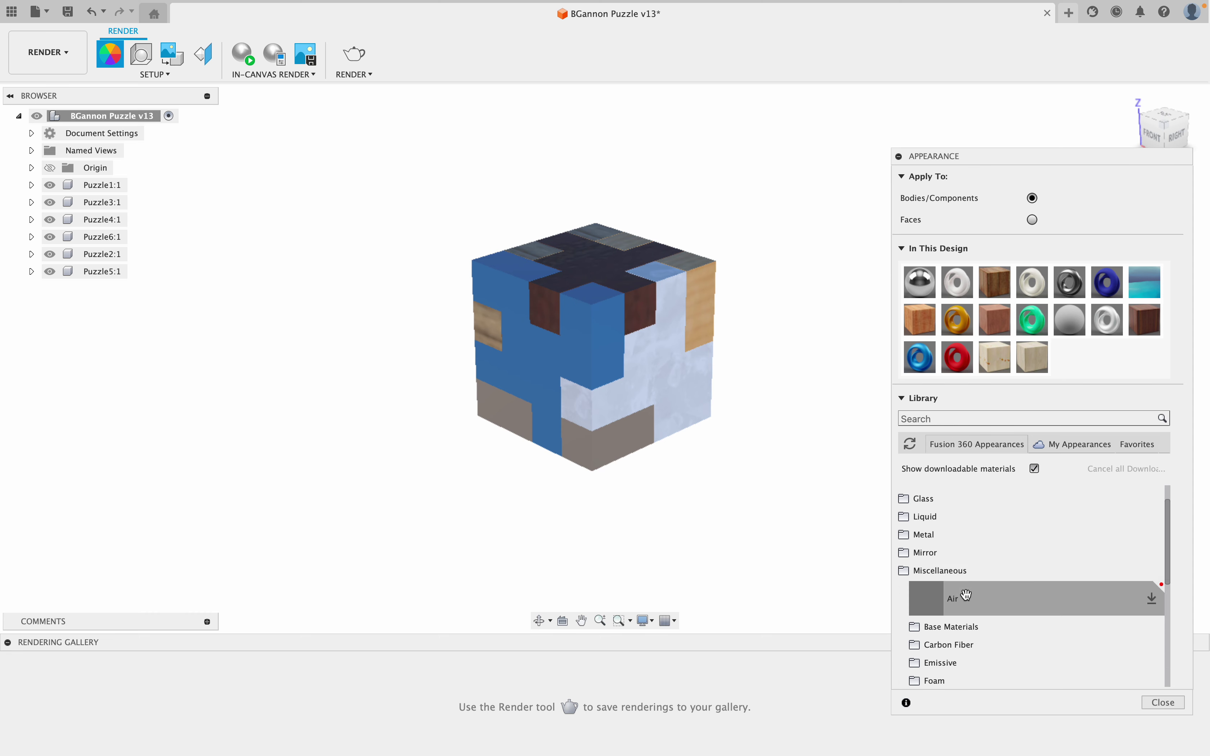
{"action": "left_click_drag", "start_coordinate": [966, 599], "coordinate": [575, 343]}
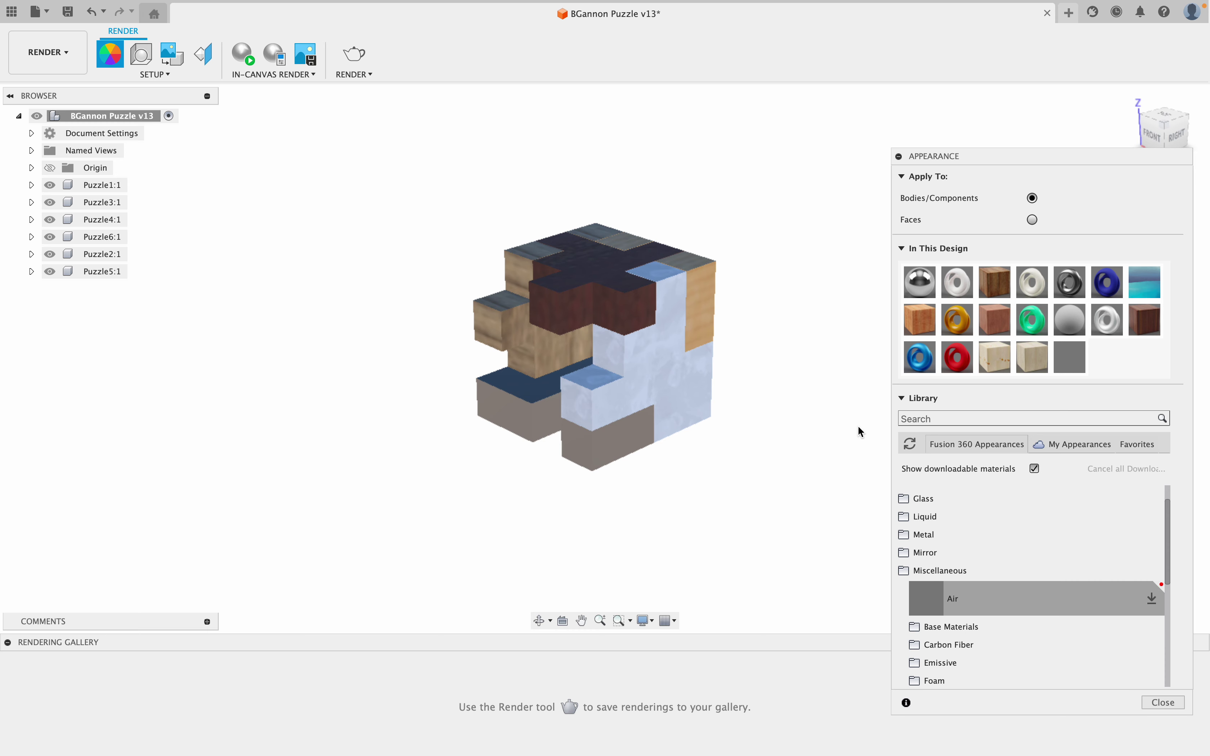
Apply Aluminum - Anodized Rough (Blue) to the invisible puzzle piece and finish editing appearances
{"action": "left_click_drag", "start_coordinate": [920, 357], "coordinate": [581, 371]}
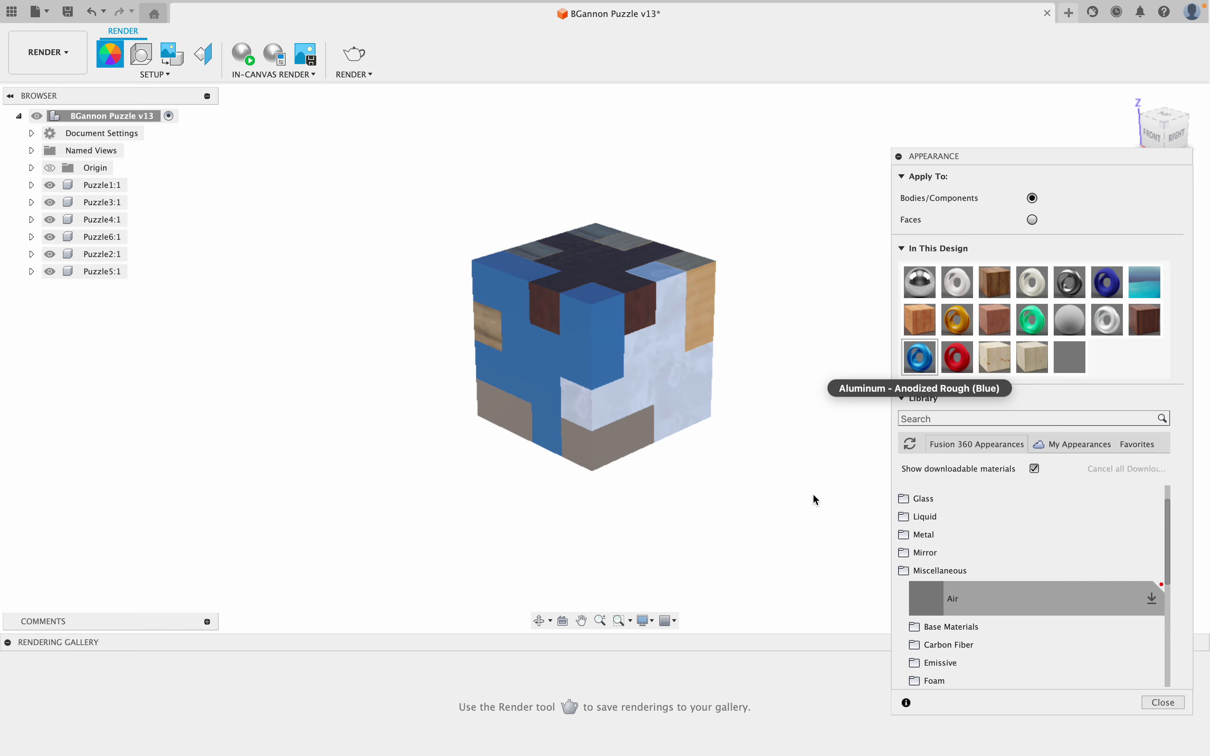
{"action": "left_click", "coordinate": [1162, 702]}
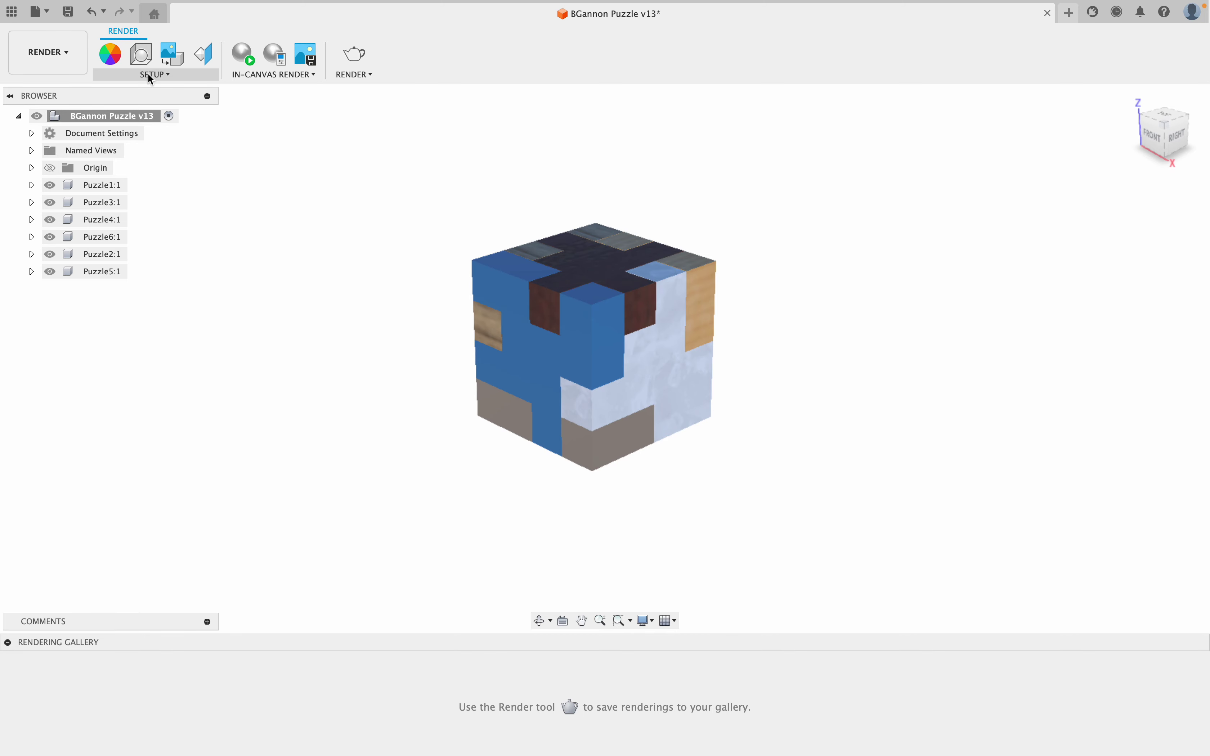
In the Animation workspace, restore all six puzzle pieces to their home positions
{"action": "left_click", "coordinate": [58, 58]}
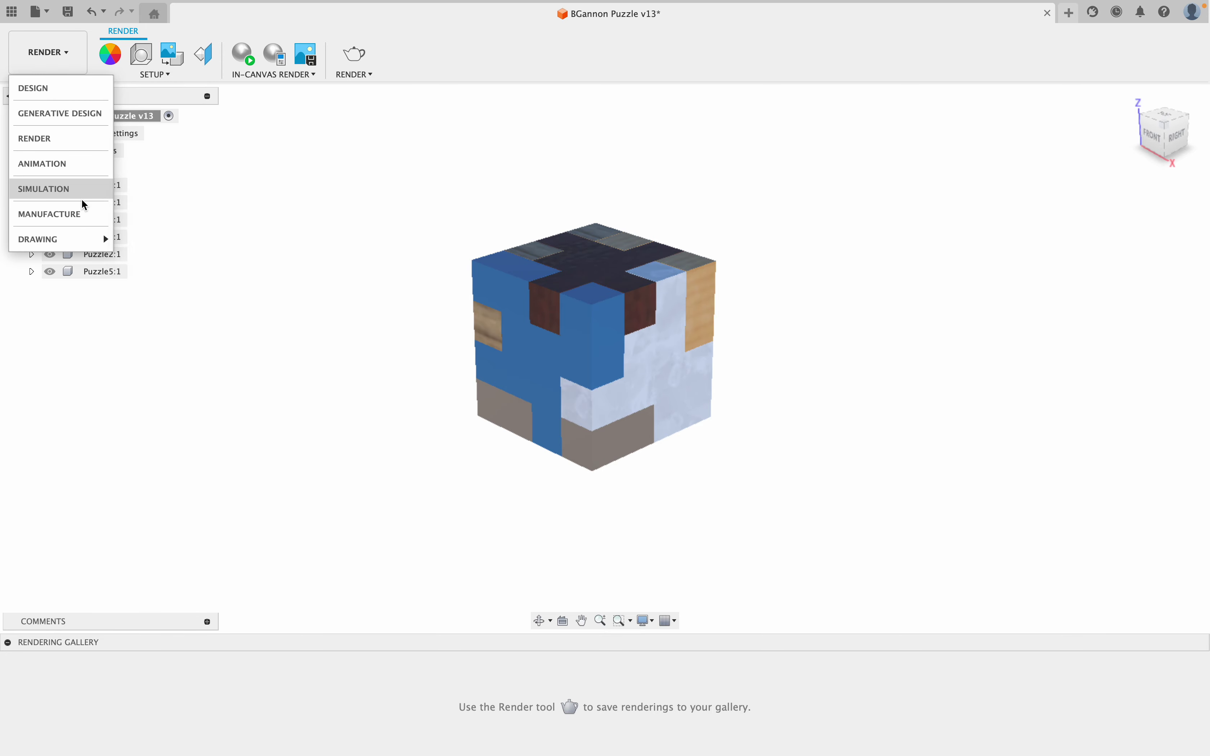
{"action": "left_click", "coordinate": [78, 168]}
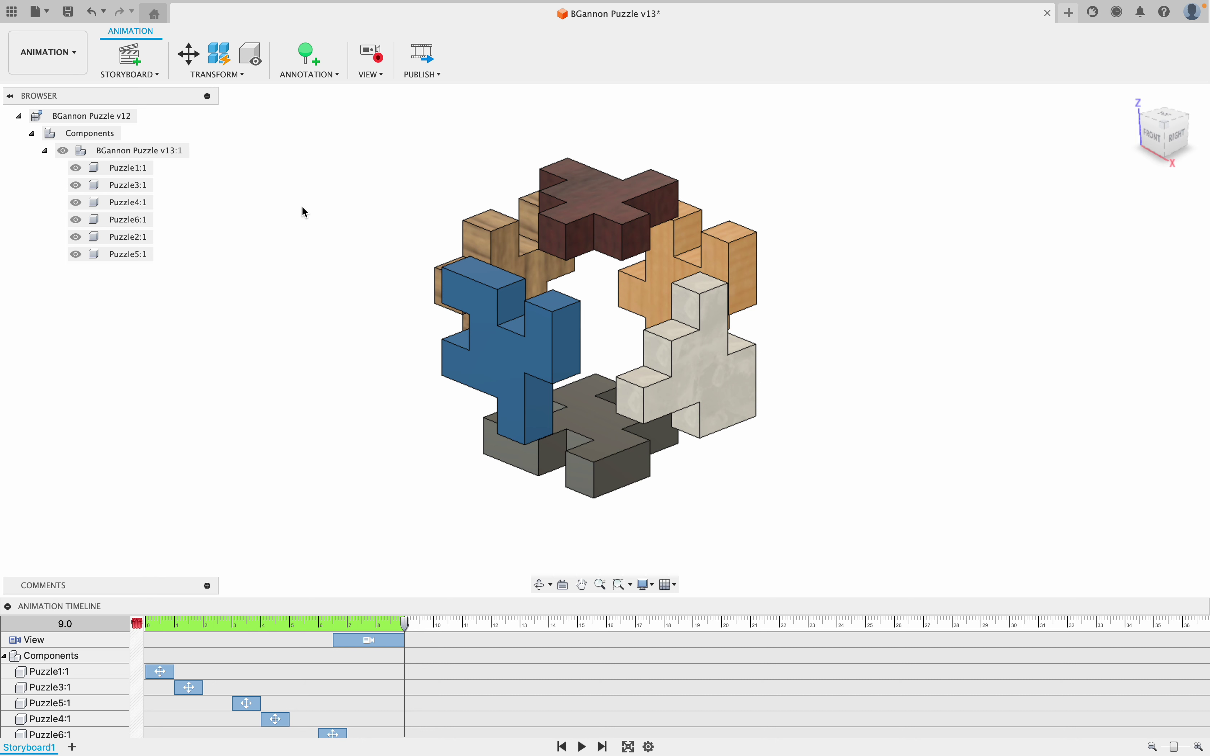
{"action": "left_click", "coordinate": [145, 169]}
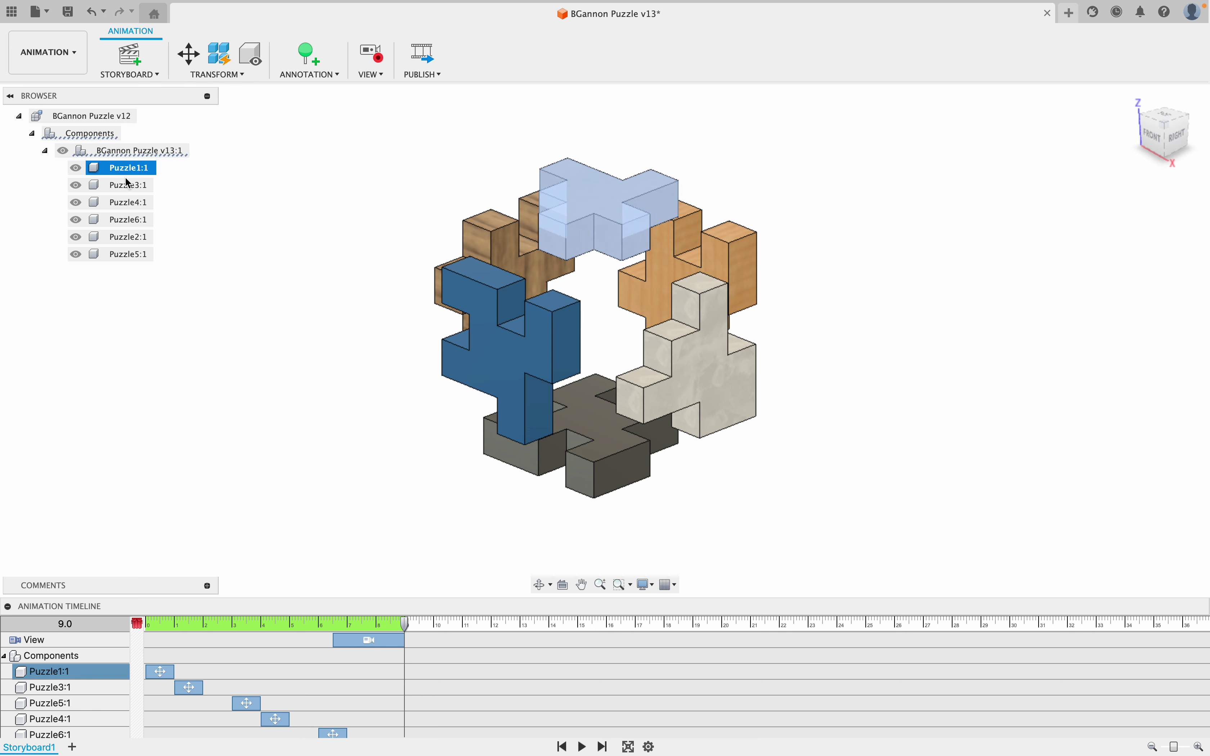
{"action": "left_click", "coordinate": [132, 253], "text": "super"}
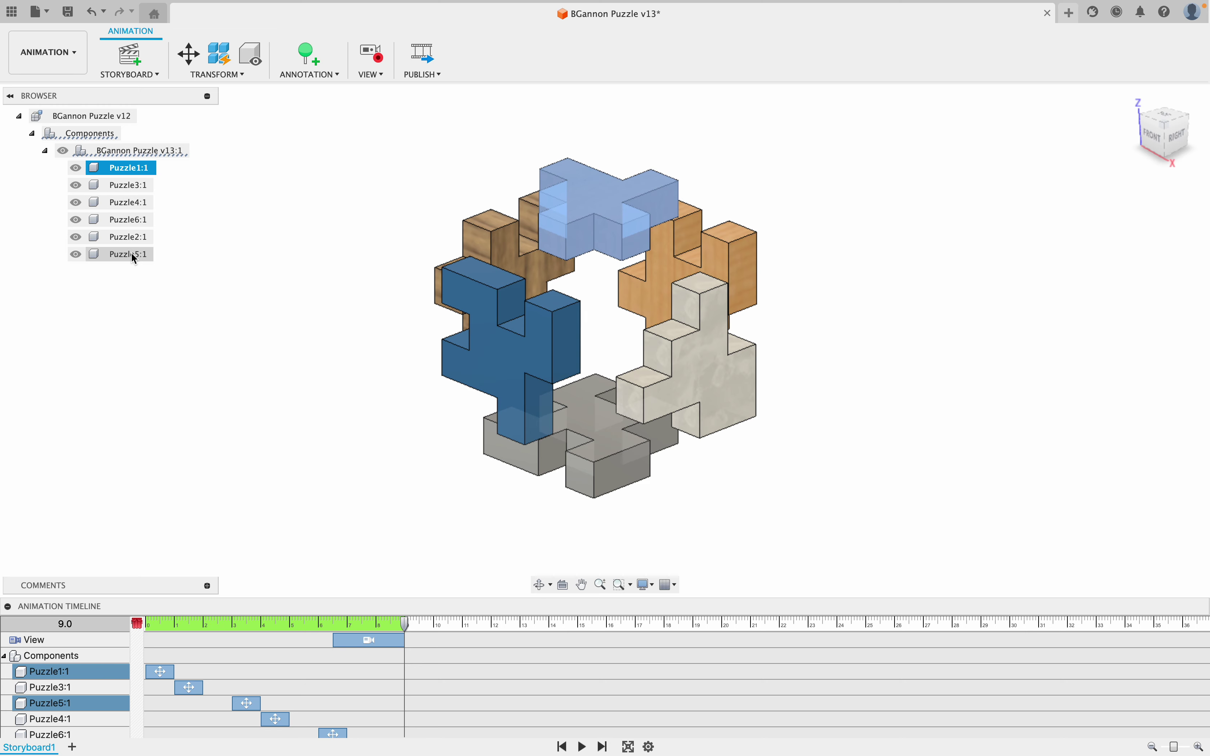
{"action": "left_click", "coordinate": [129, 254], "text": "shift"}
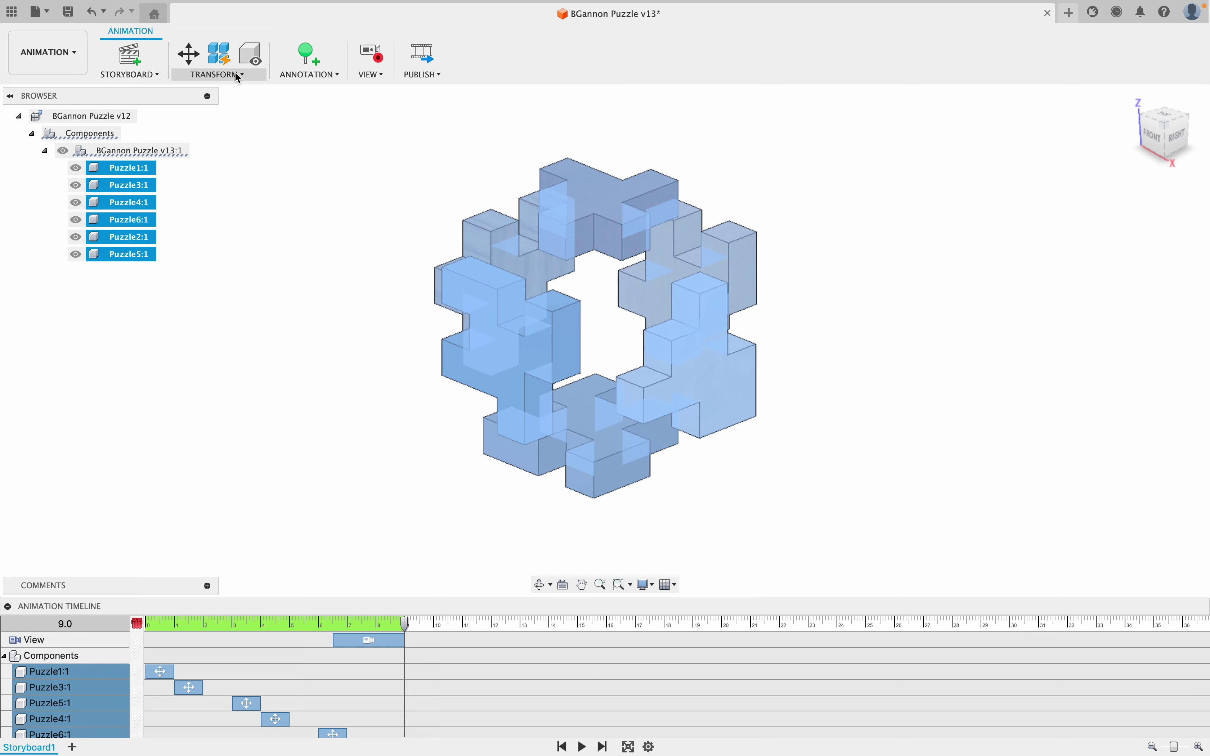
{"action": "left_click", "coordinate": [218, 74]}
{"action": "left_click", "coordinate": [231, 105]}
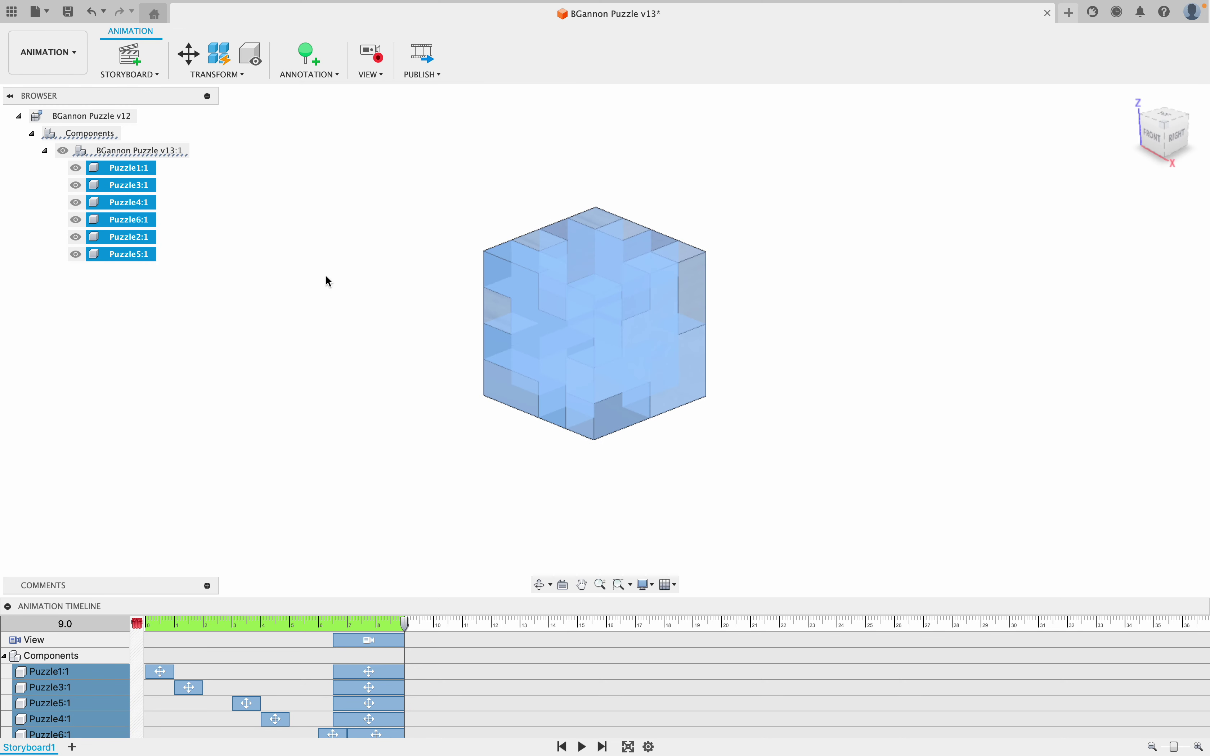
{"action": "left_click", "coordinate": [329, 281]}
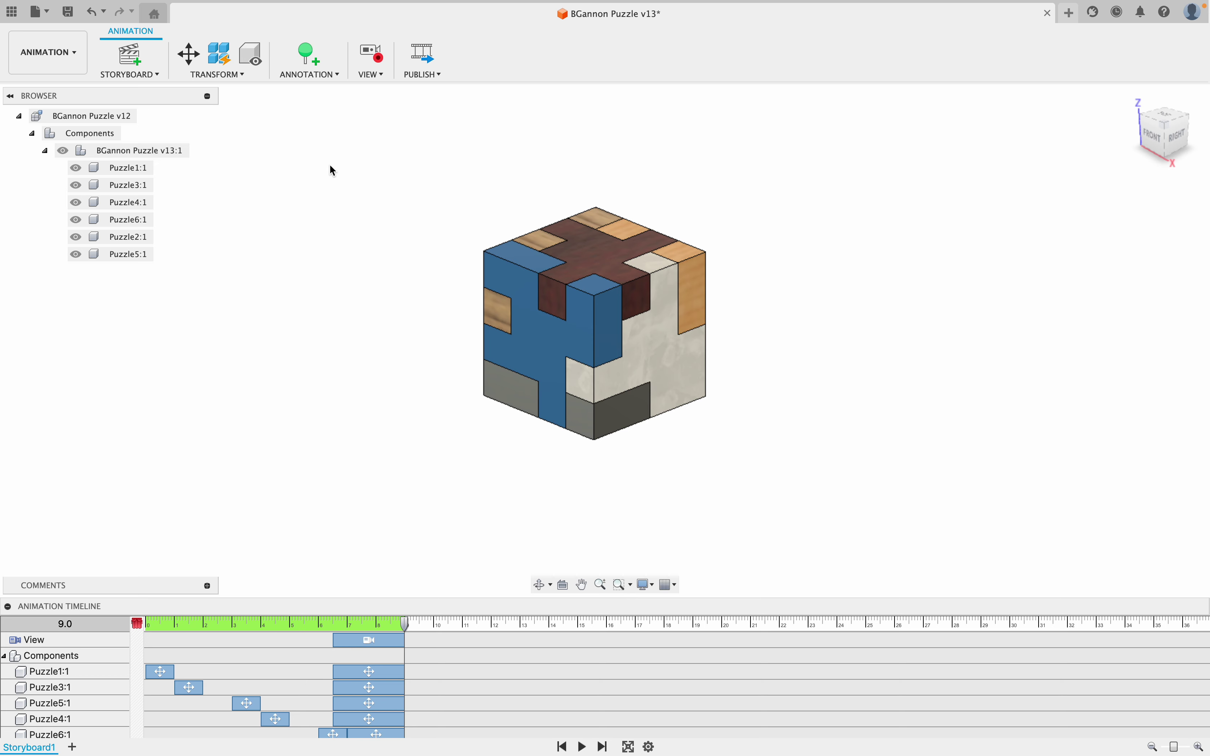
Try a one-level Auto Explode on all six puzzle pieces with a reduced explosion scale
{"action": "left_click", "coordinate": [125, 166]}
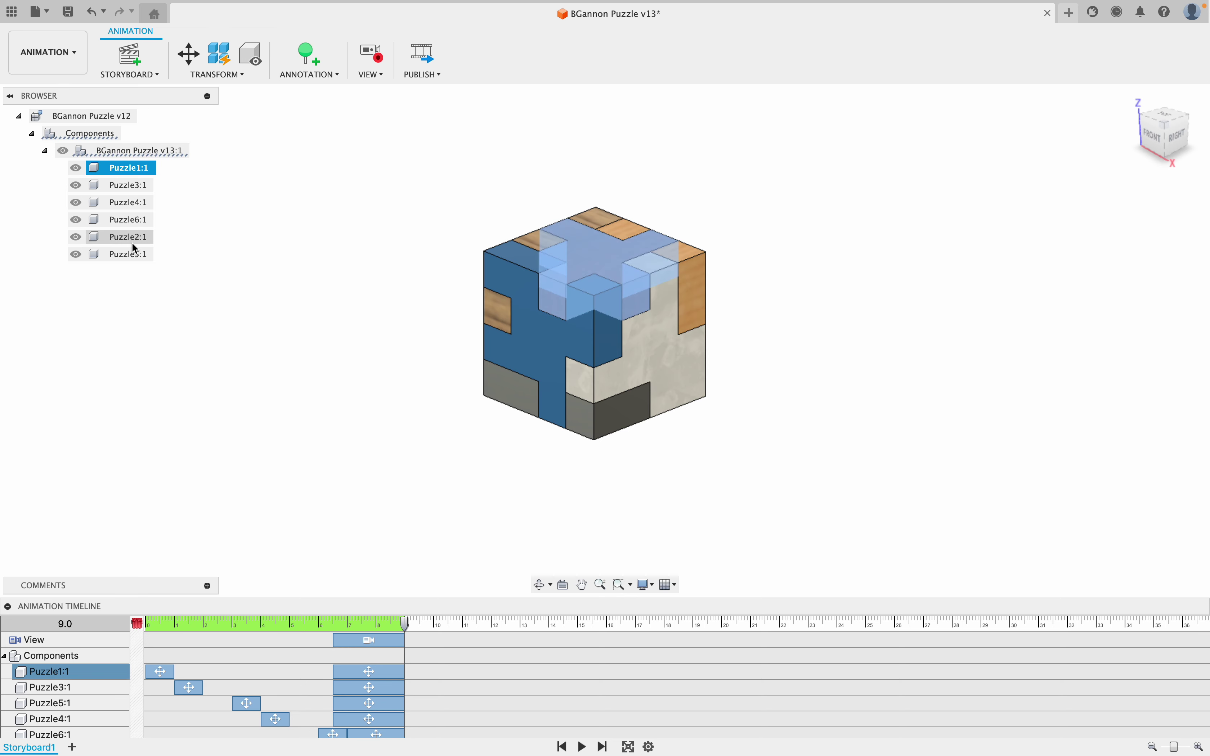
{"action": "left_click", "coordinate": [130, 255], "text": "super"}
{"action": "left_click", "coordinate": [128, 254], "text": "shift"}
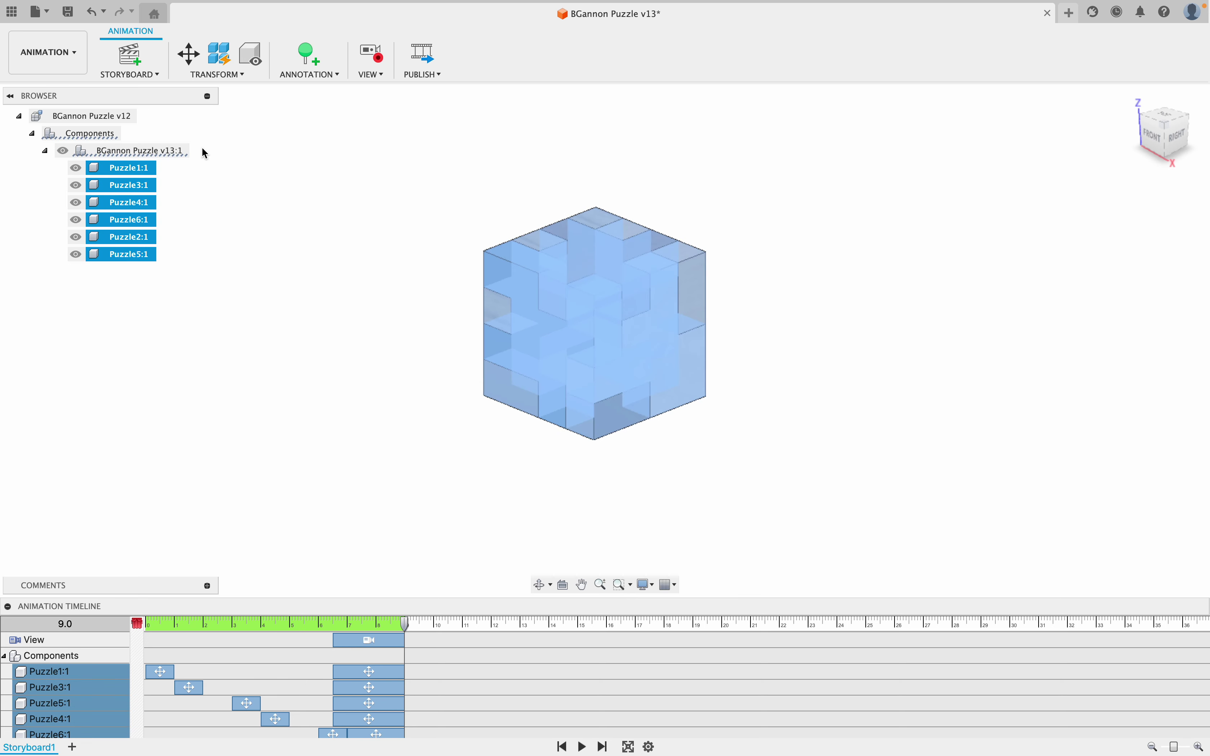
{"action": "left_click", "coordinate": [234, 78]}
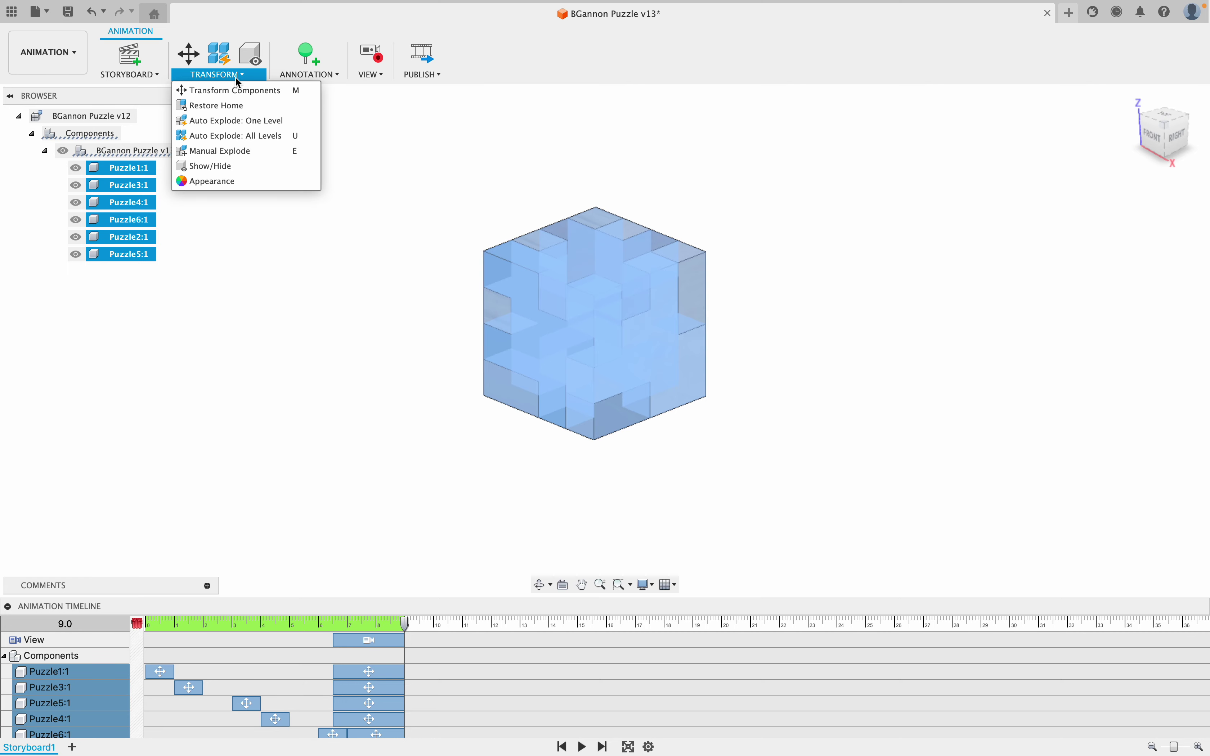
{"action": "left_click", "coordinate": [243, 120]}
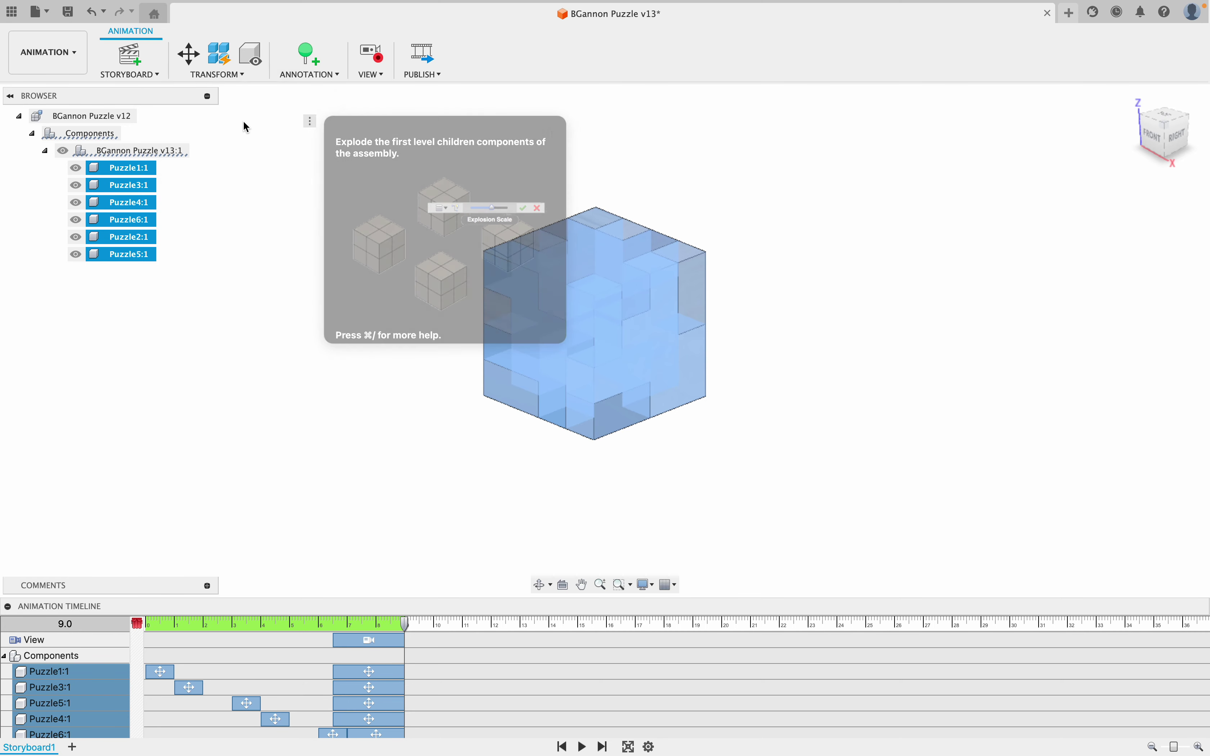
{"action": "mouse_move", "coordinate": [620, 131]}
{"action": "left_mouse_down"}
{"action": "mouse_move", "coordinate": [661, 147]}
{"action": "mouse_move", "coordinate": [627, 153]}
{"action": "mouse_move", "coordinate": [616, 140]}
{"action": "mouse_move", "coordinate": [652, 143]}
{"action": "mouse_move", "coordinate": [616, 140]}
{"action": "left_mouse_up"}
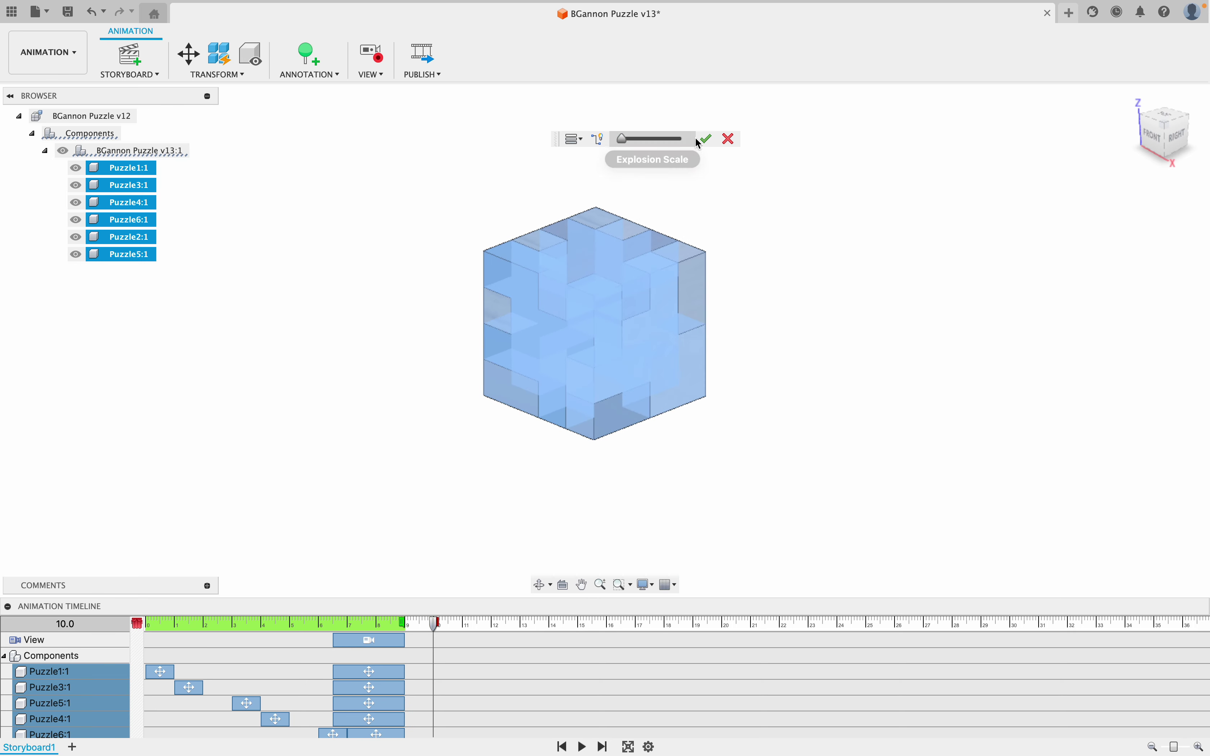
{"action": "left_click", "coordinate": [728, 140]}
{"action": "left_click", "coordinate": [728, 139]}
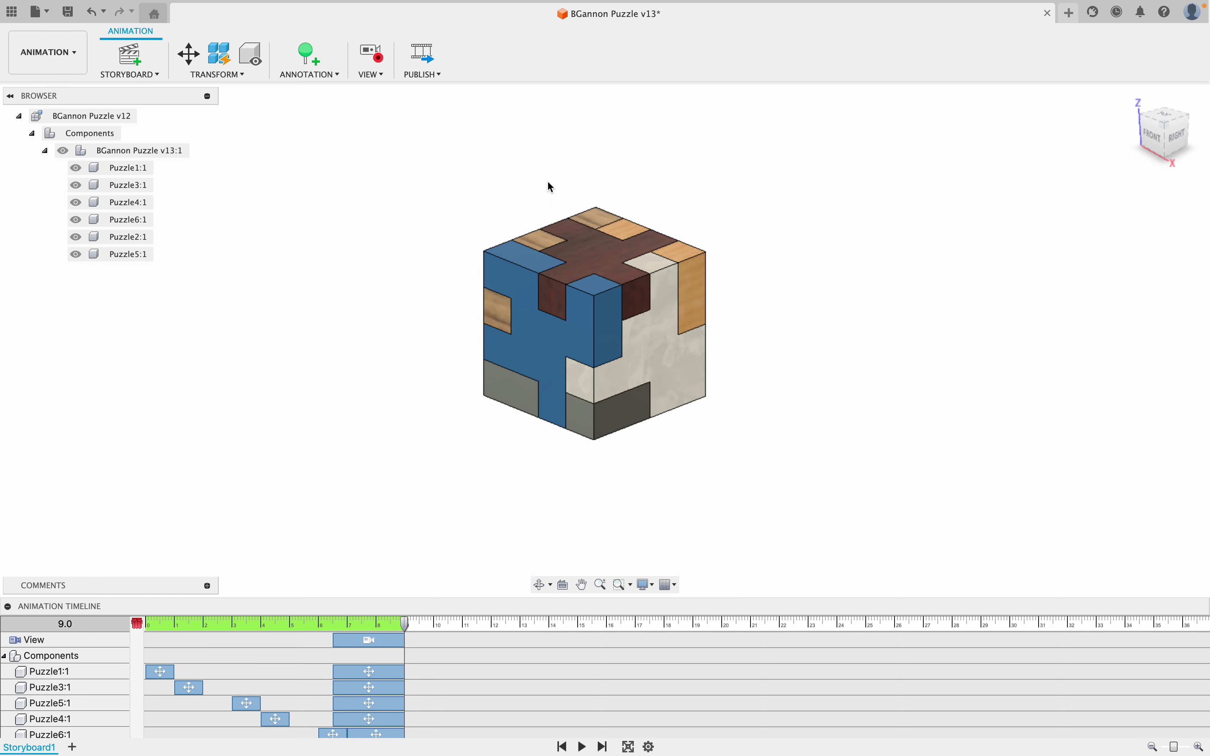
{"action": "left_click", "coordinate": [146, 168]}
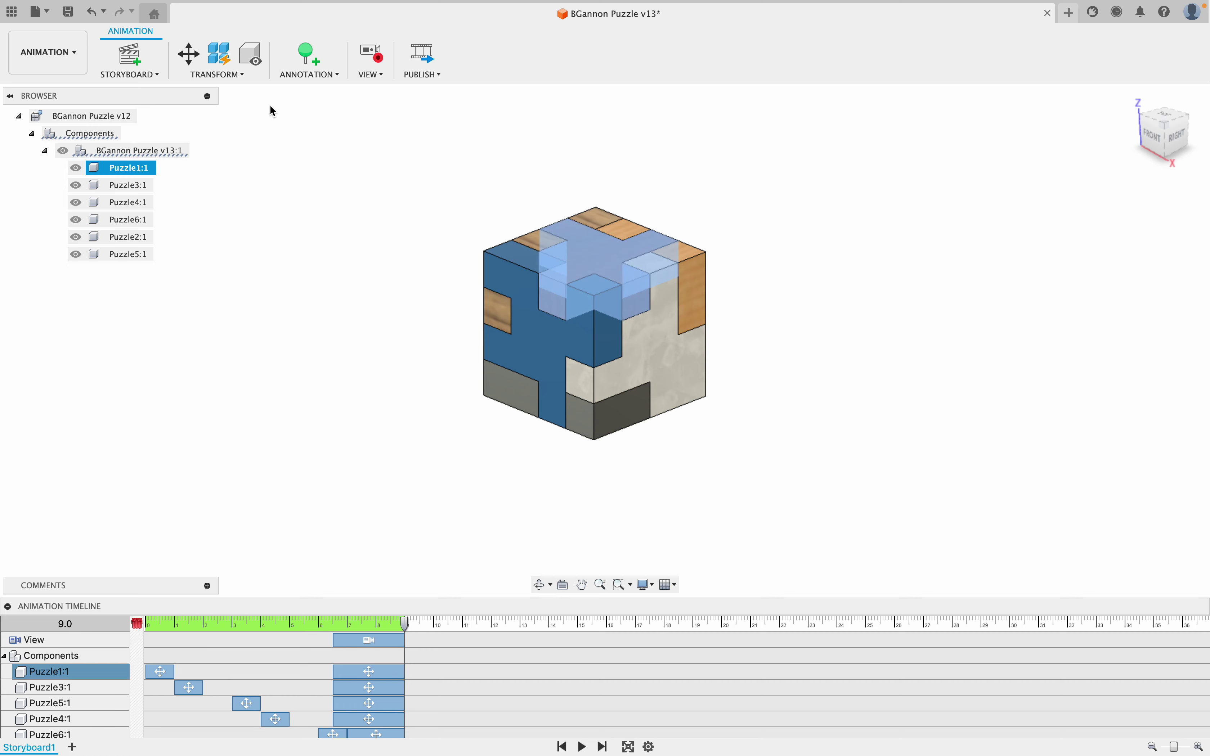
{"action": "left_click", "coordinate": [242, 80]}
{"action": "left_click", "coordinate": [236, 148]}
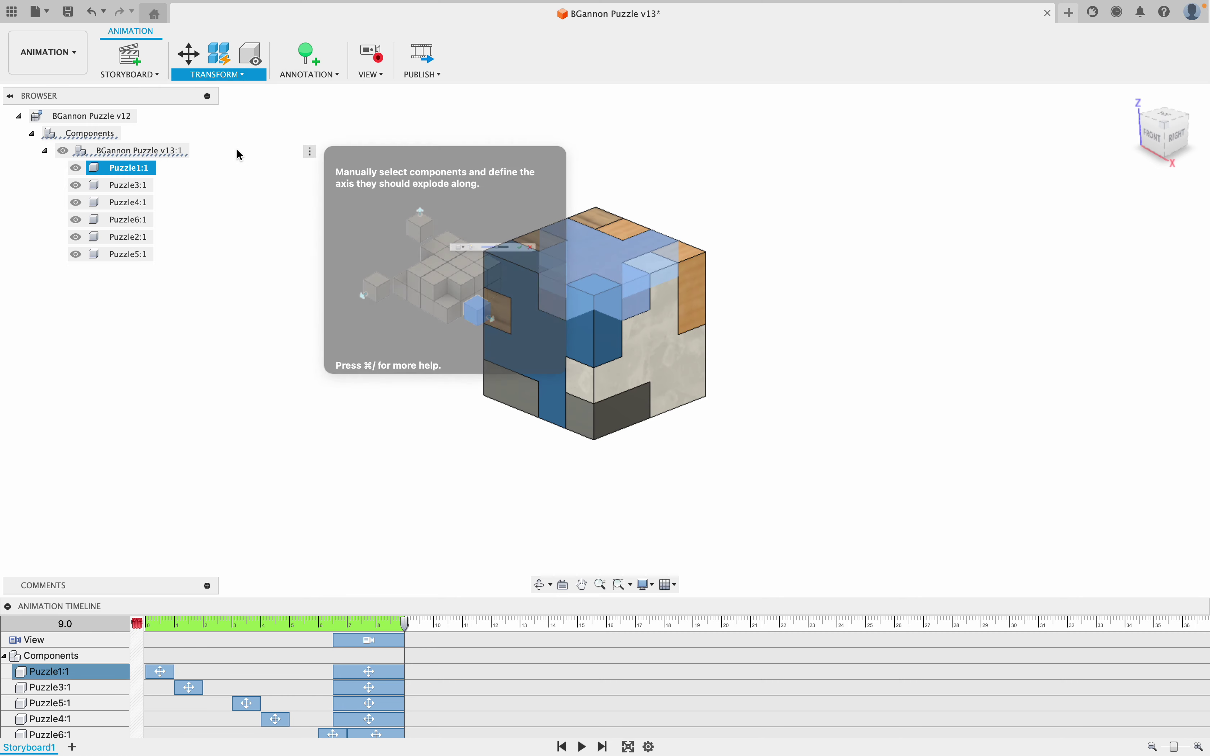
{"action": "left_click", "coordinate": [526, 276]}
{"action": "left_click", "coordinate": [527, 279]}
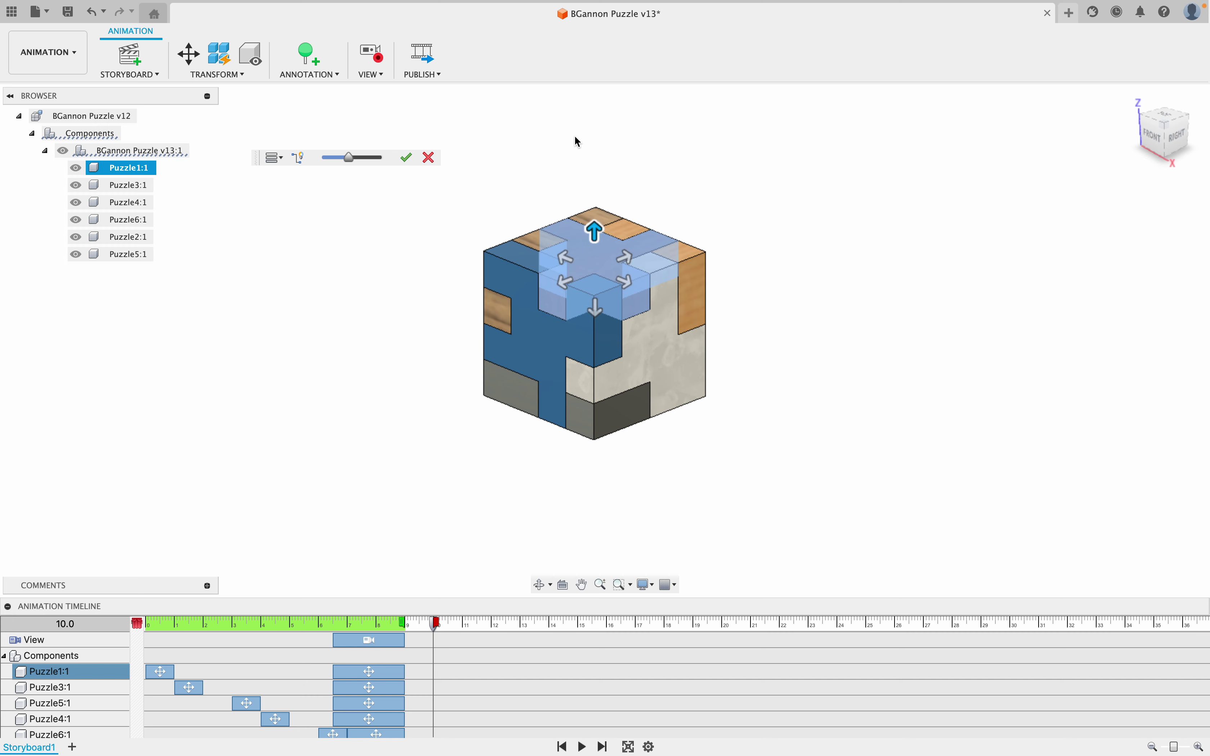
{"action": "left_click_drag", "start_coordinate": [355, 159], "coordinate": [345, 160]}
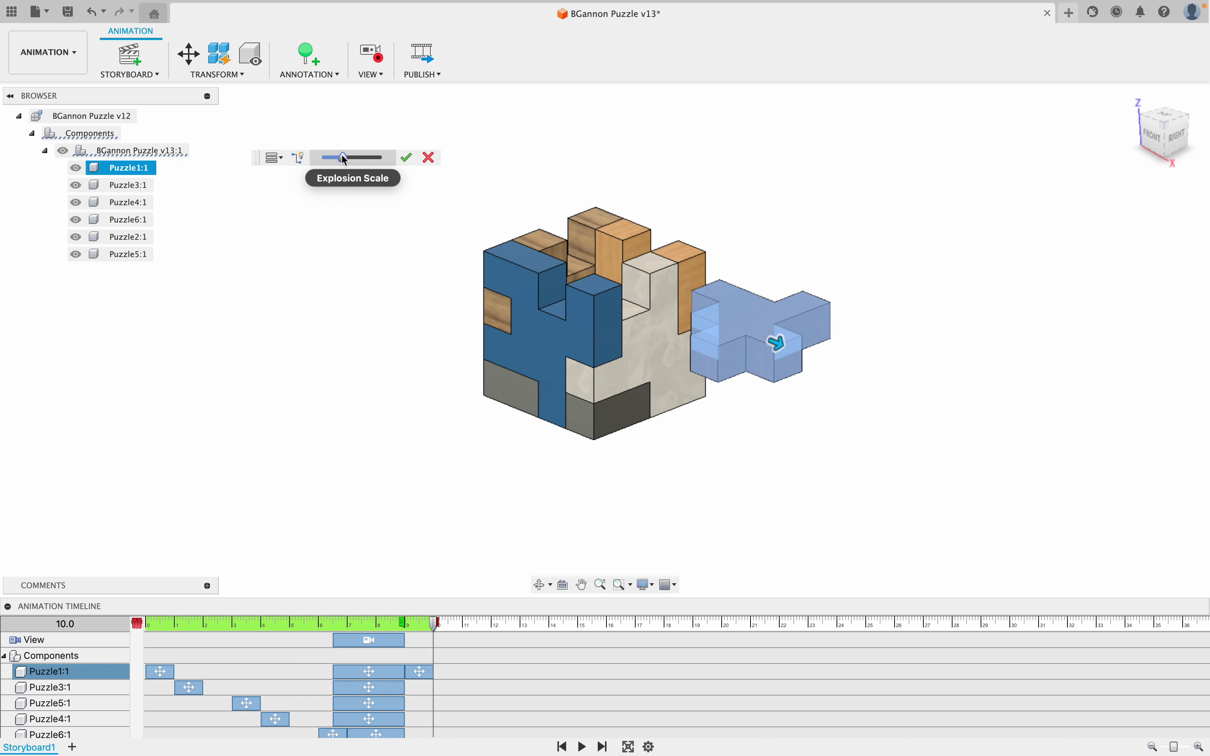
{"action": "left_click", "coordinate": [428, 158]}
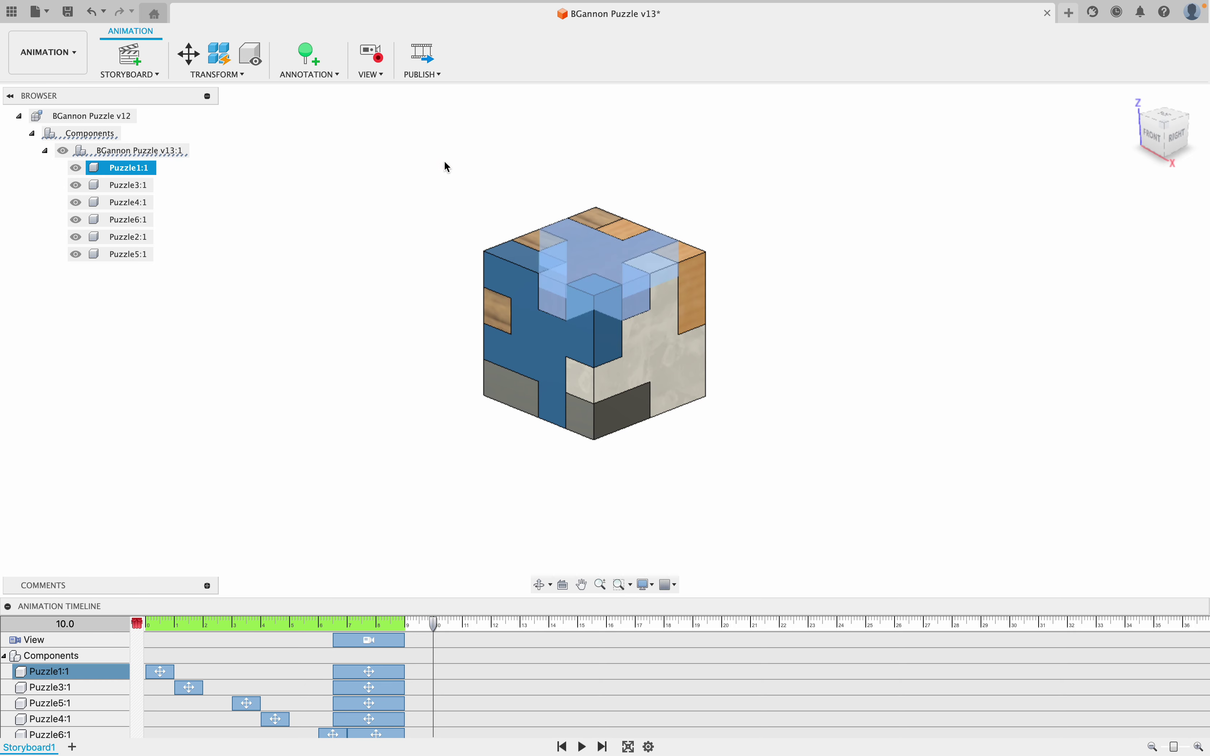
Manually explode Puzzle1 straight up until it clears the rest of the cube
{"action": "left_click", "coordinate": [223, 79]}
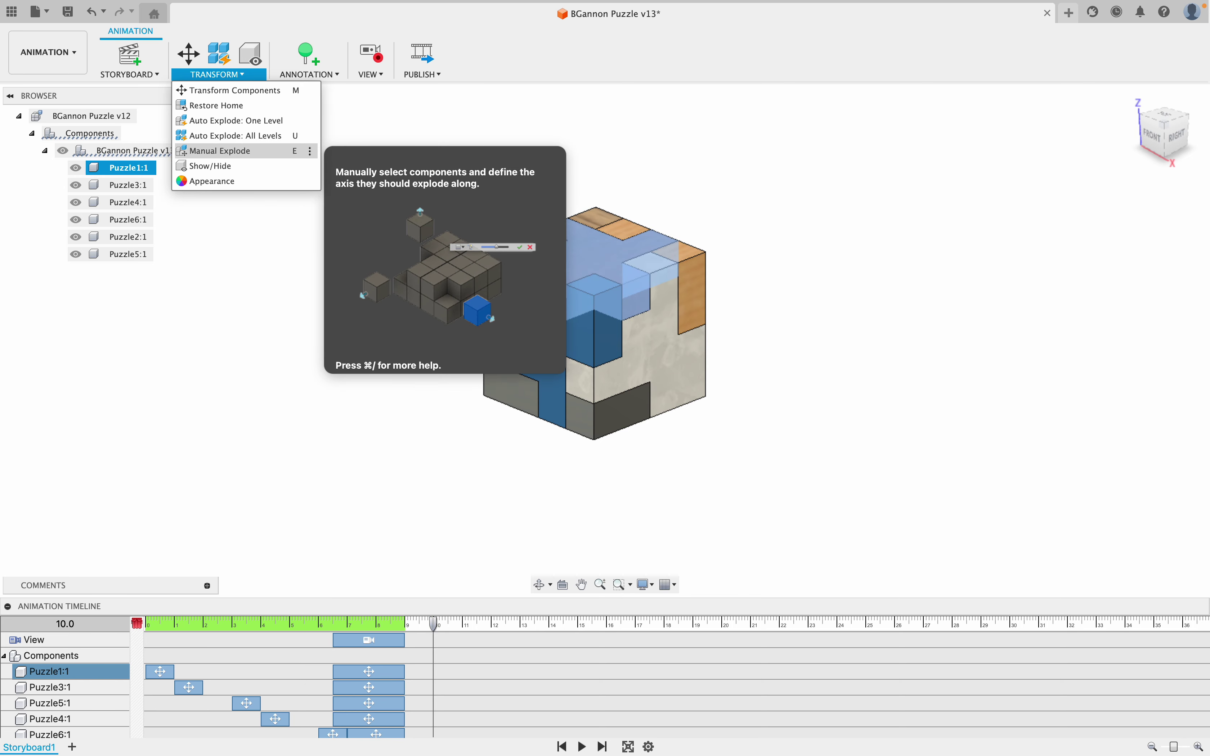
{"action": "left_click", "coordinate": [220, 150]}
{"action": "left_click_drag", "start_coordinate": [420, 171], "coordinate": [424, 172]}
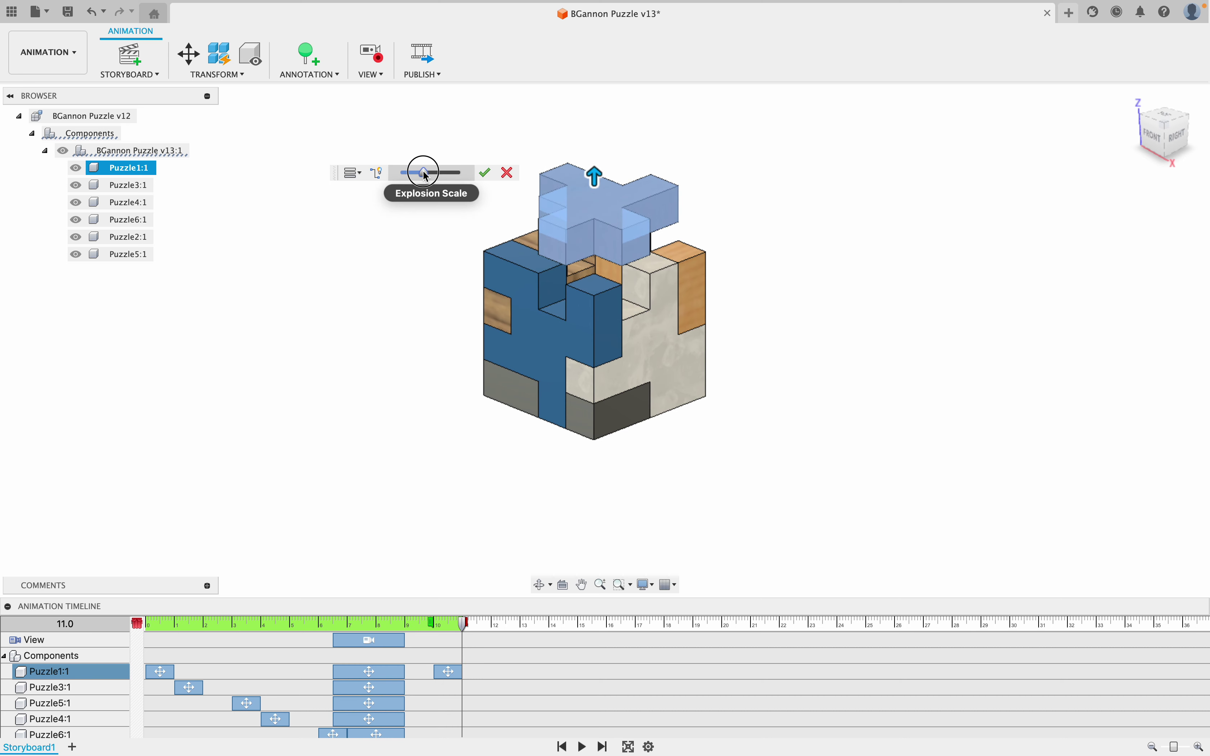
{"action": "left_click", "coordinate": [485, 172]}
{"action": "left_click", "coordinate": [438, 285]}
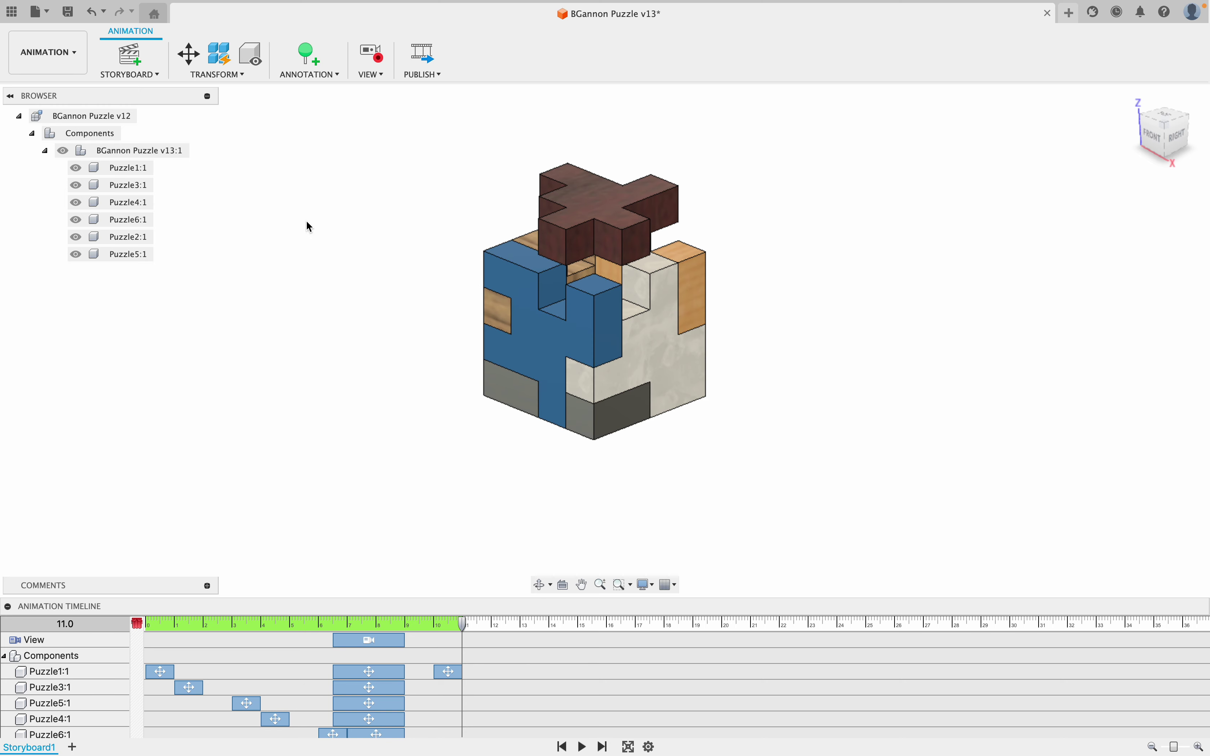
Manually explode Puzzle3 outward toward the front until the blue piece clears the rest of the cube
{"action": "left_click", "coordinate": [135, 185]}
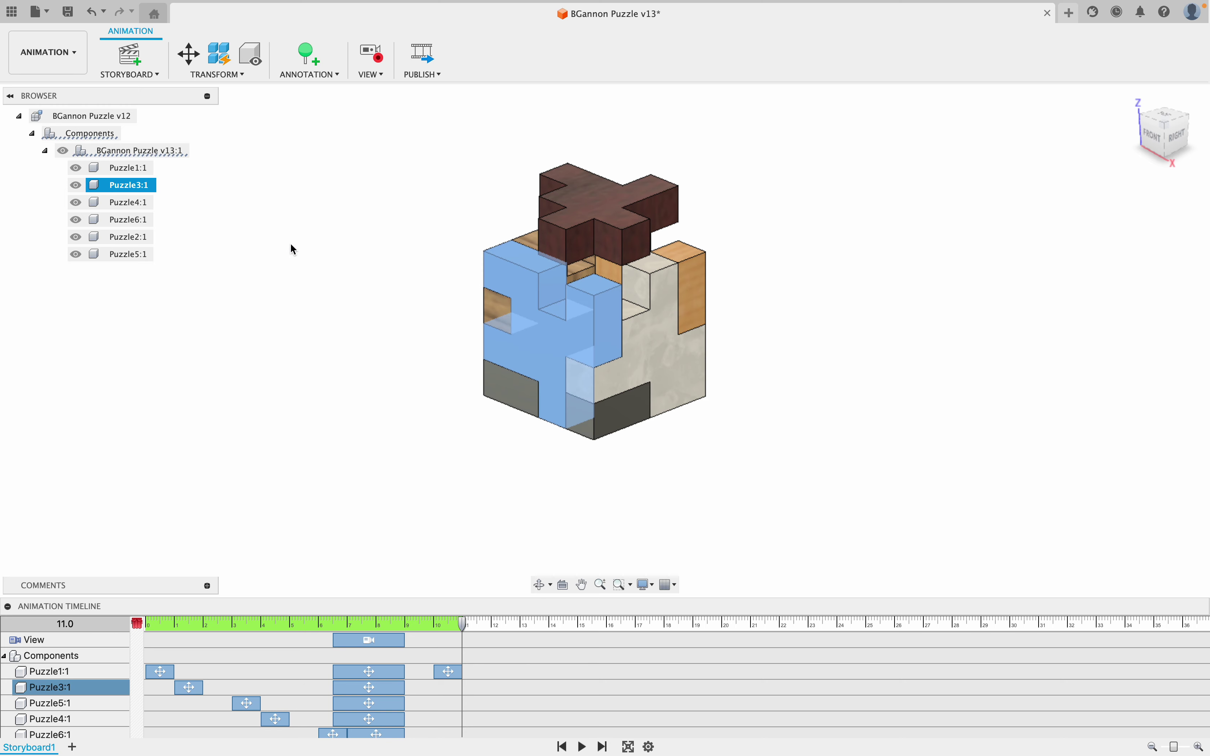
{"action": "left_click", "coordinate": [217, 75]}
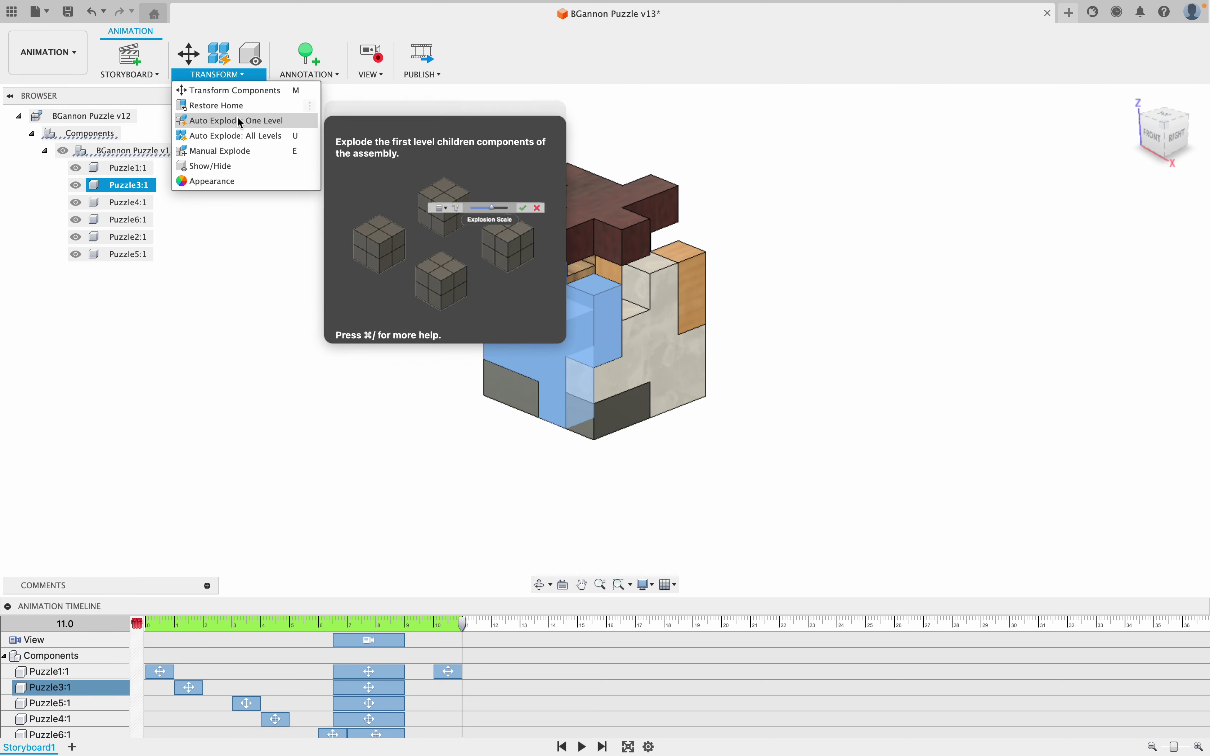
{"action": "left_click", "coordinate": [239, 150]}
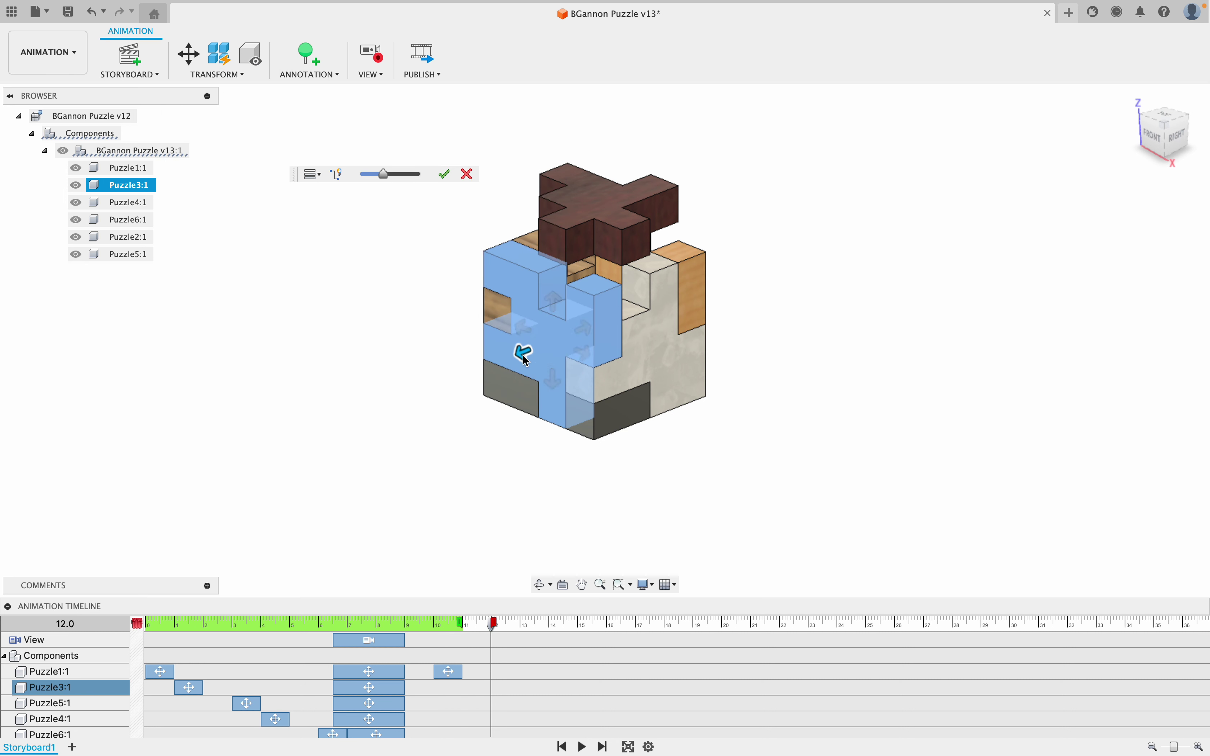
{"action": "left_click", "coordinate": [525, 353]}
{"action": "left_click_drag", "start_coordinate": [382, 175], "coordinate": [383, 175]}
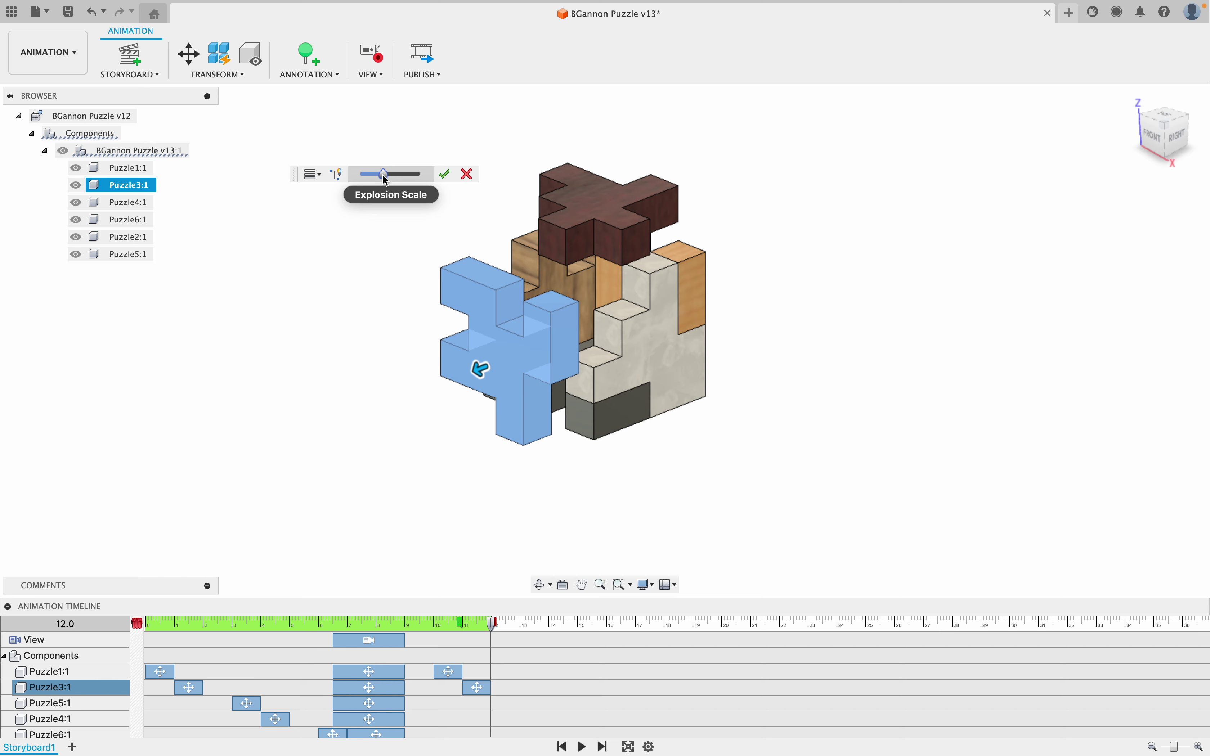
{"action": "left_click", "coordinate": [444, 174]}
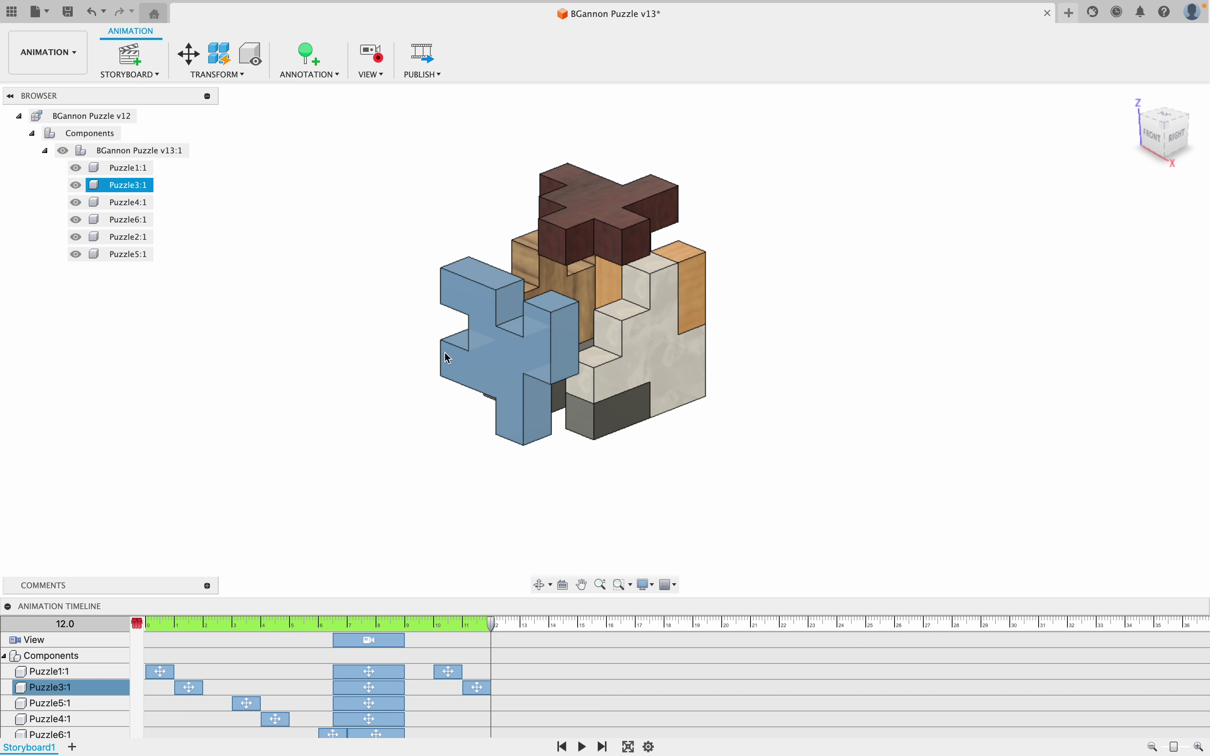
Manually explode Puzzle4 outward from the cube's right face until it clears the remaining pieces
{"action": "left_click", "coordinate": [220, 79]}
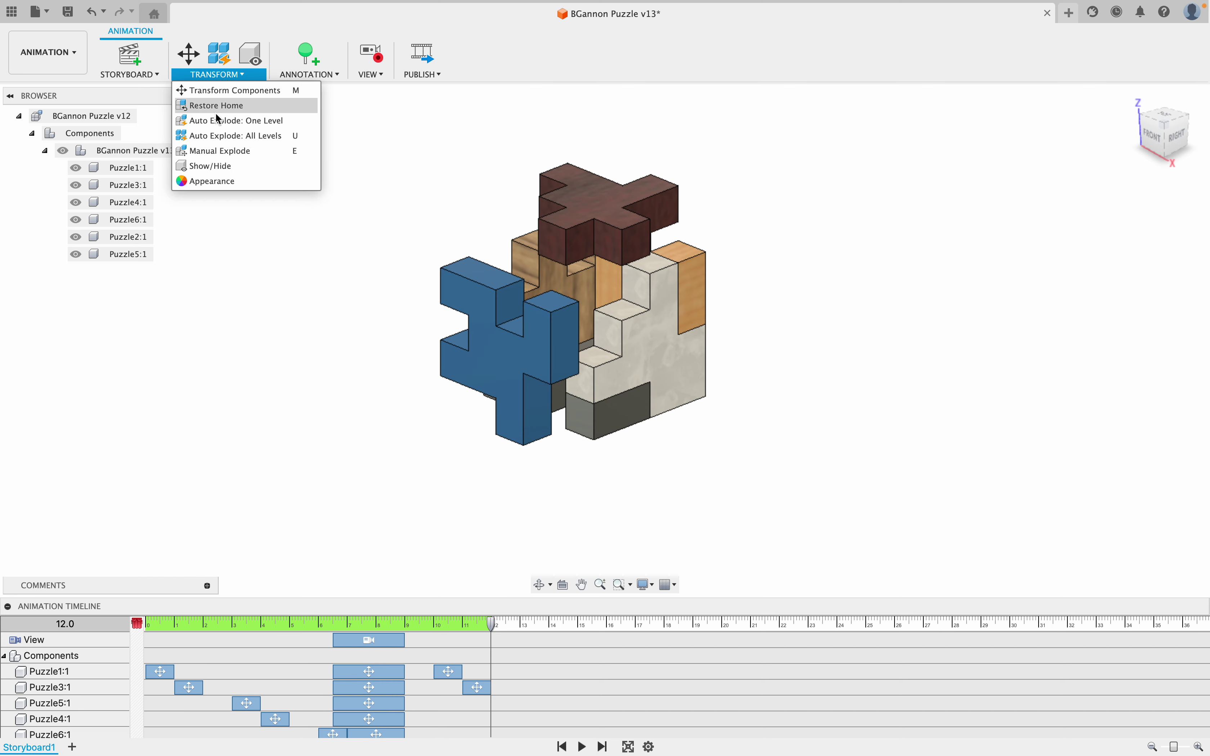
{"action": "left_click", "coordinate": [220, 151]}
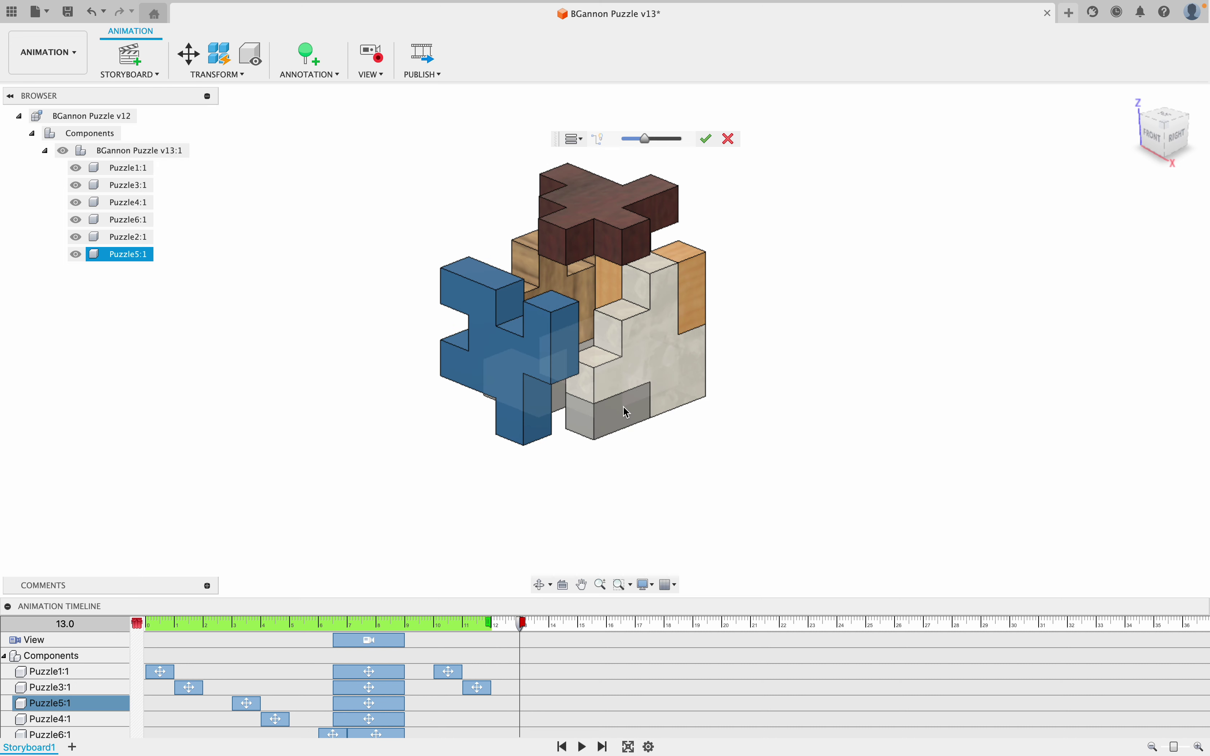
{"action": "left_click", "coordinate": [668, 351]}
{"action": "left_click", "coordinate": [667, 353]}
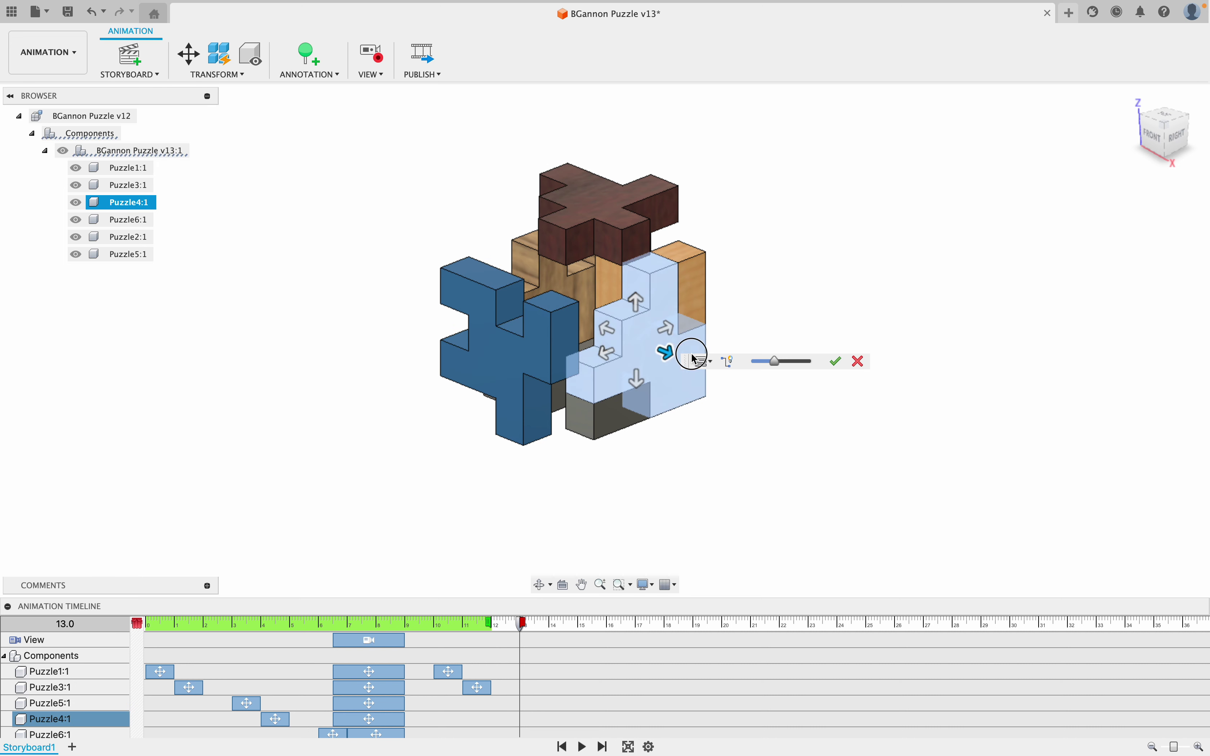
{"action": "left_click_drag", "start_coordinate": [777, 362], "coordinate": [783, 366]}
{"action": "left_click", "coordinate": [833, 362]}
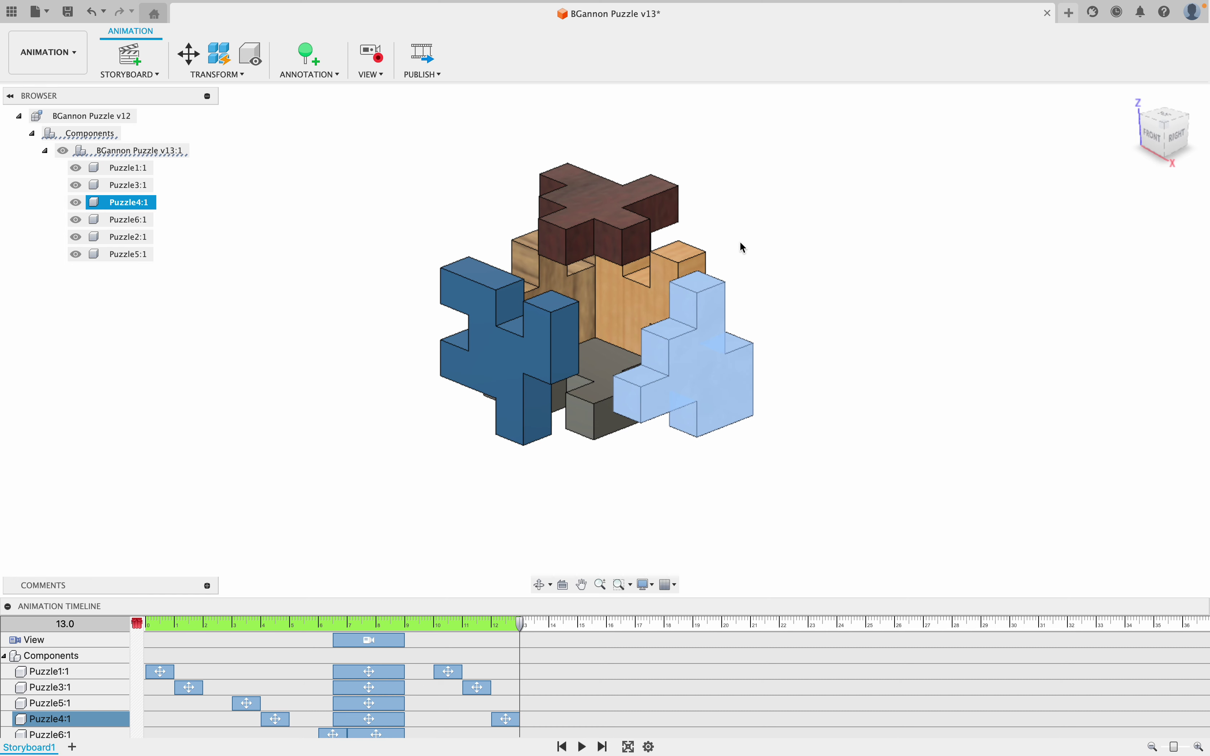
Manually explode Puzzle6 toward the back until it clears the remaining pieces of the cube
{"action": "left_click", "coordinate": [131, 218]}
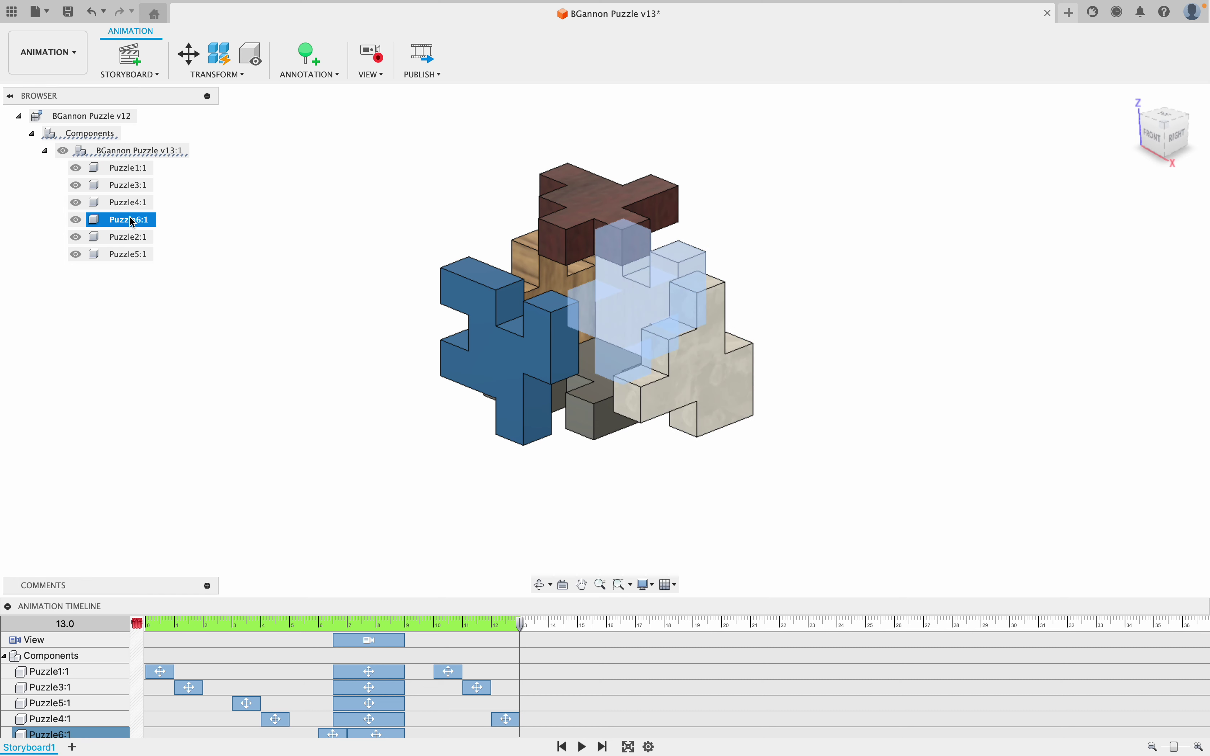
{"action": "left_click", "coordinate": [238, 74]}
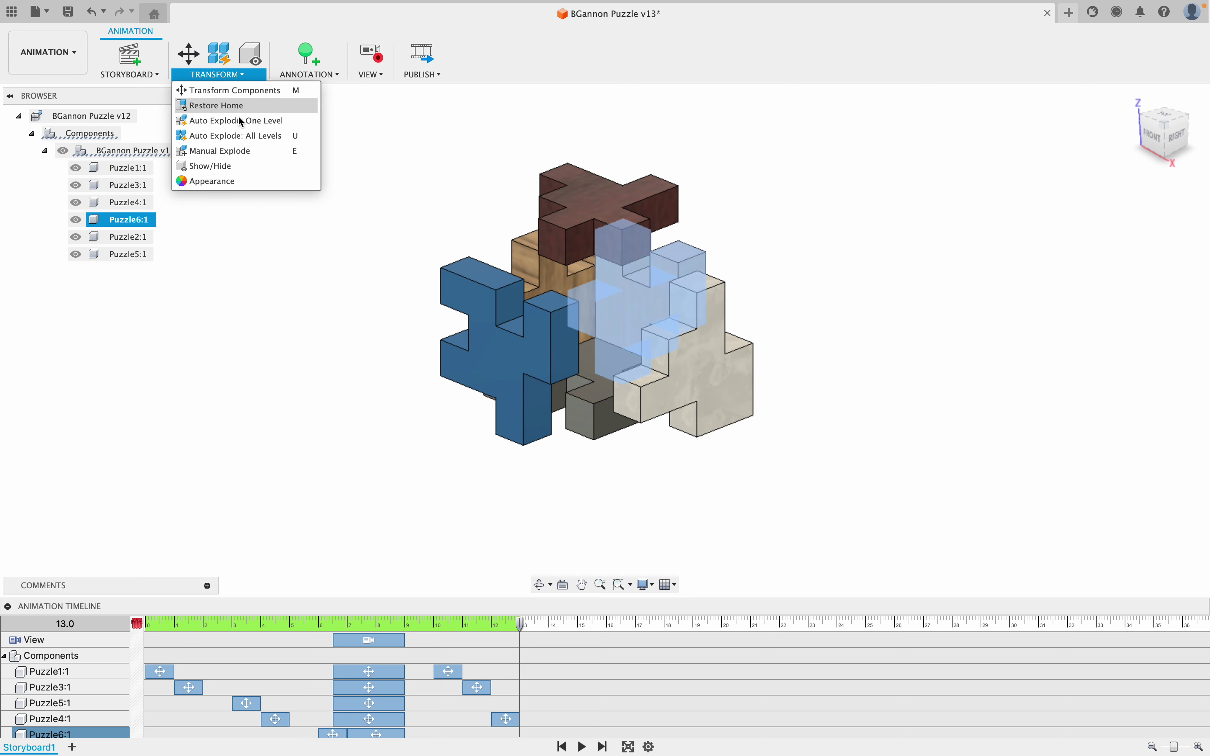
{"action": "left_click", "coordinate": [240, 151]}
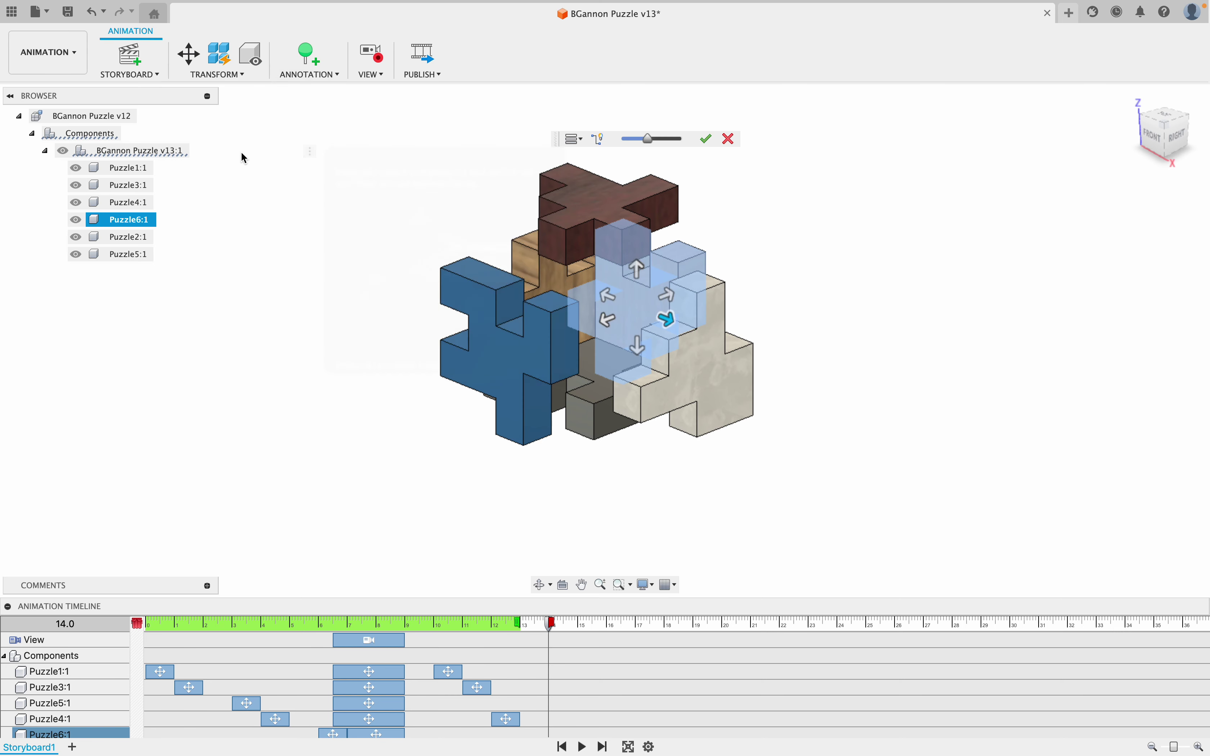
{"action": "left_click", "coordinate": [665, 294]}
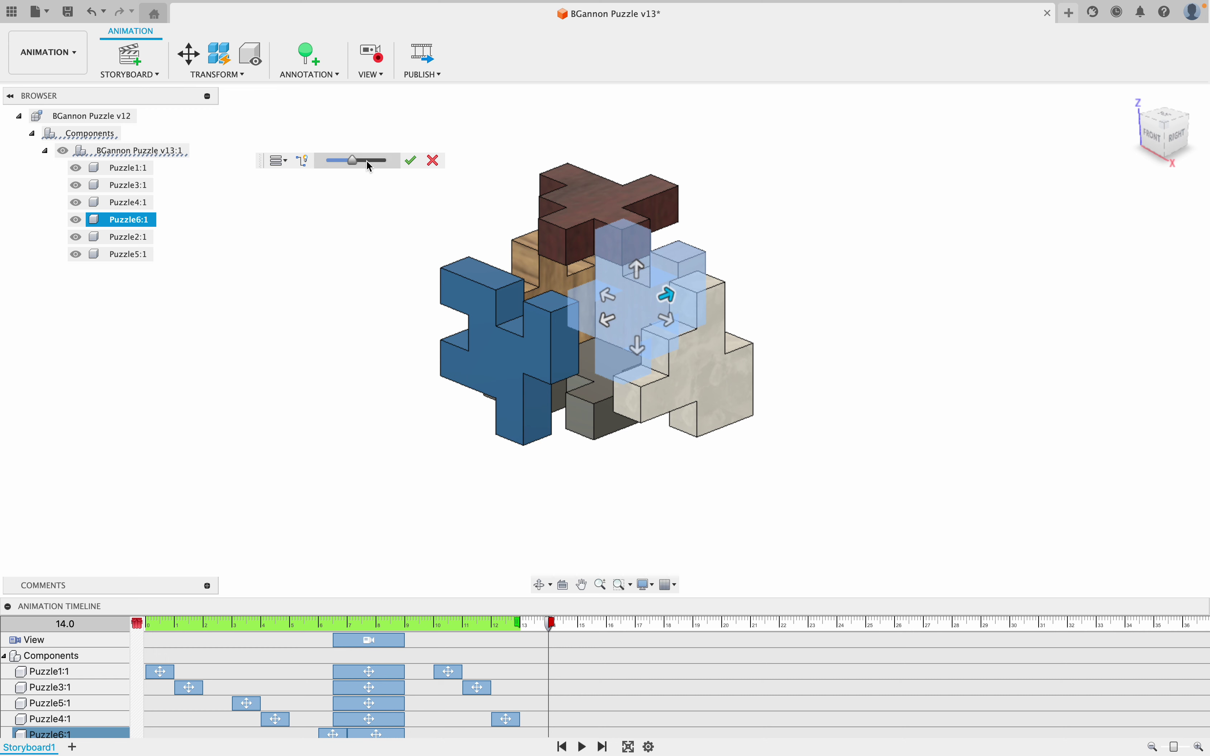
{"action": "left_click_drag", "start_coordinate": [352, 159], "coordinate": [355, 161]}
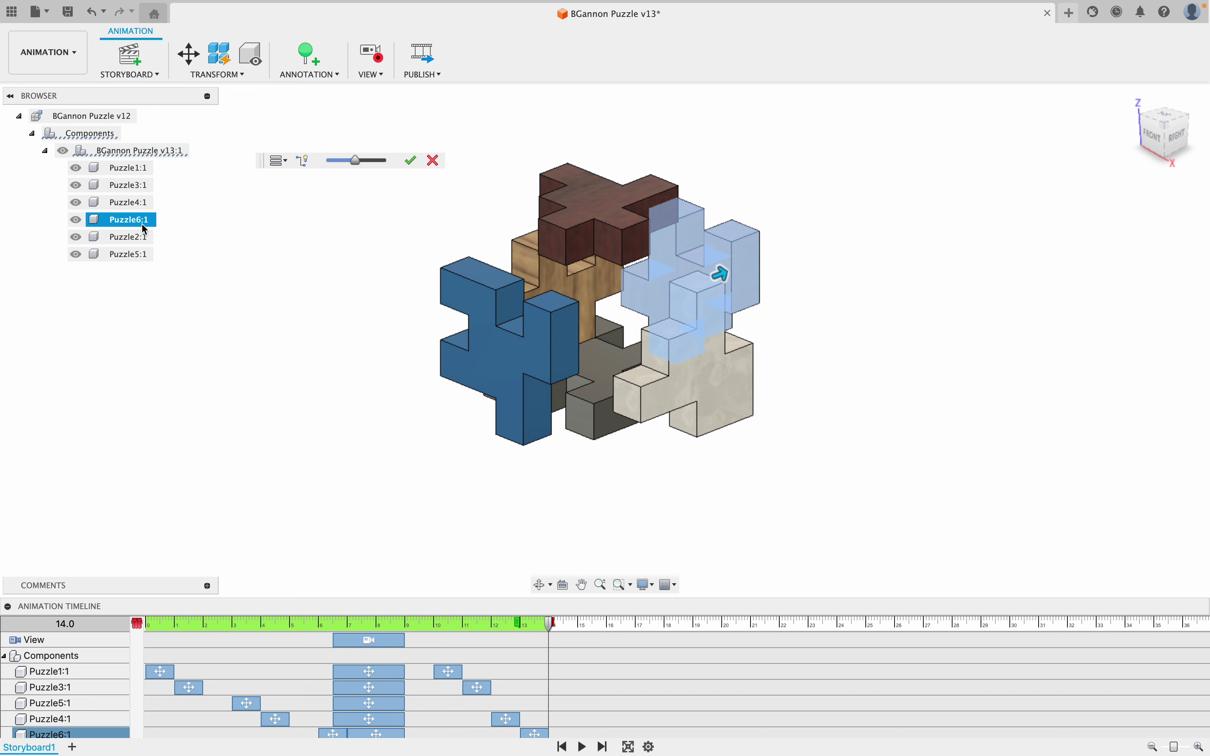
{"action": "left_click", "coordinate": [412, 159]}
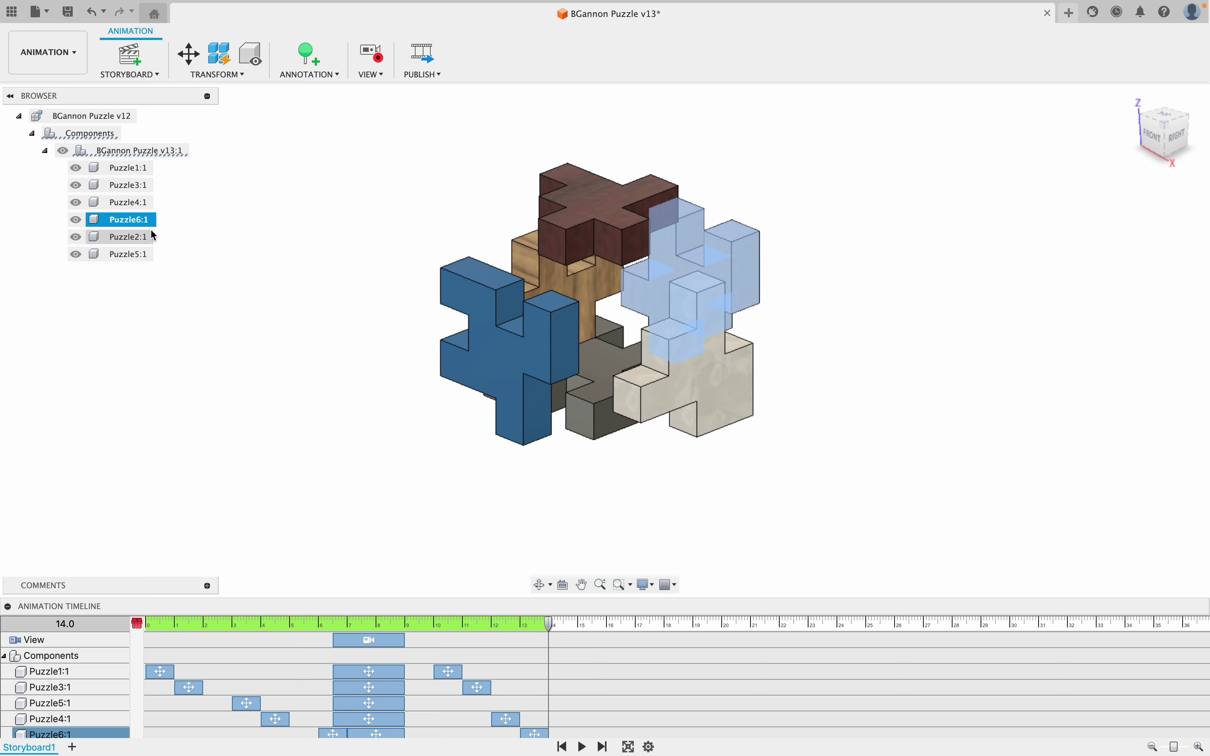
Manually explode Puzzle2 outward from the cube's left side, opposite Puzzle4, with a slightly larger explosion scale
{"action": "left_click", "coordinate": [148, 236]}
{"action": "left_click", "coordinate": [217, 74]}
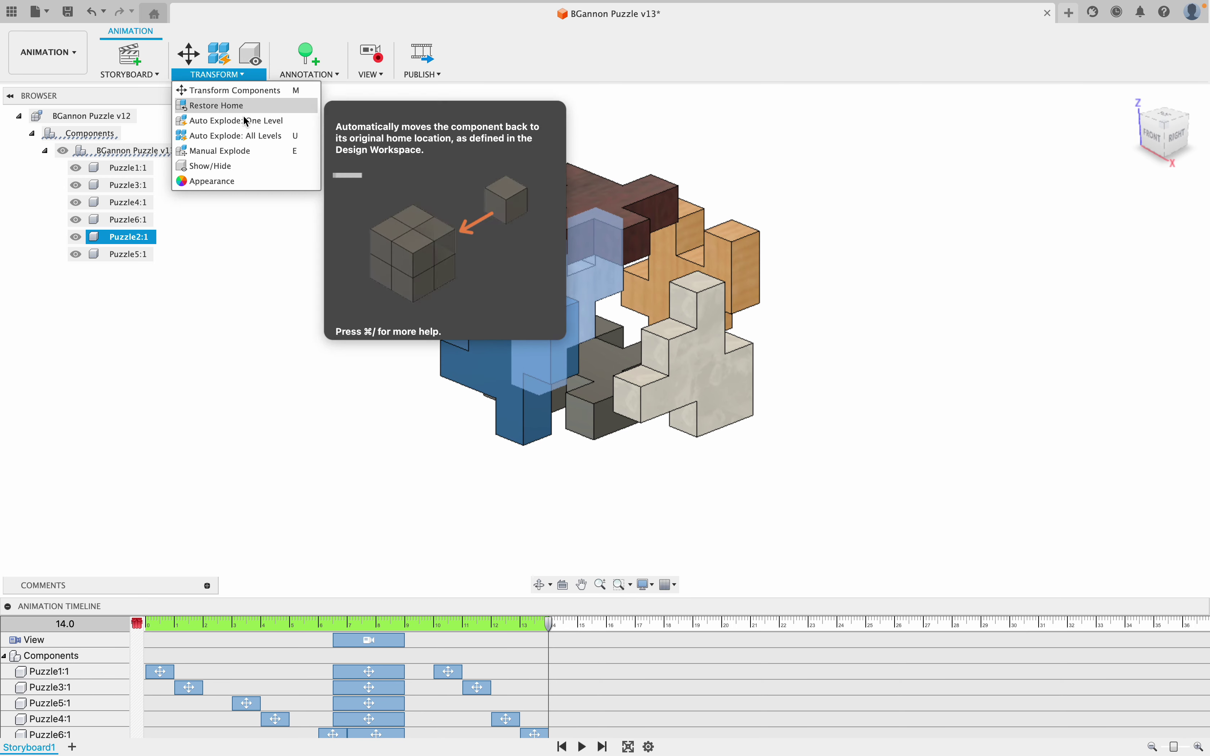
{"action": "left_click", "coordinate": [239, 152]}
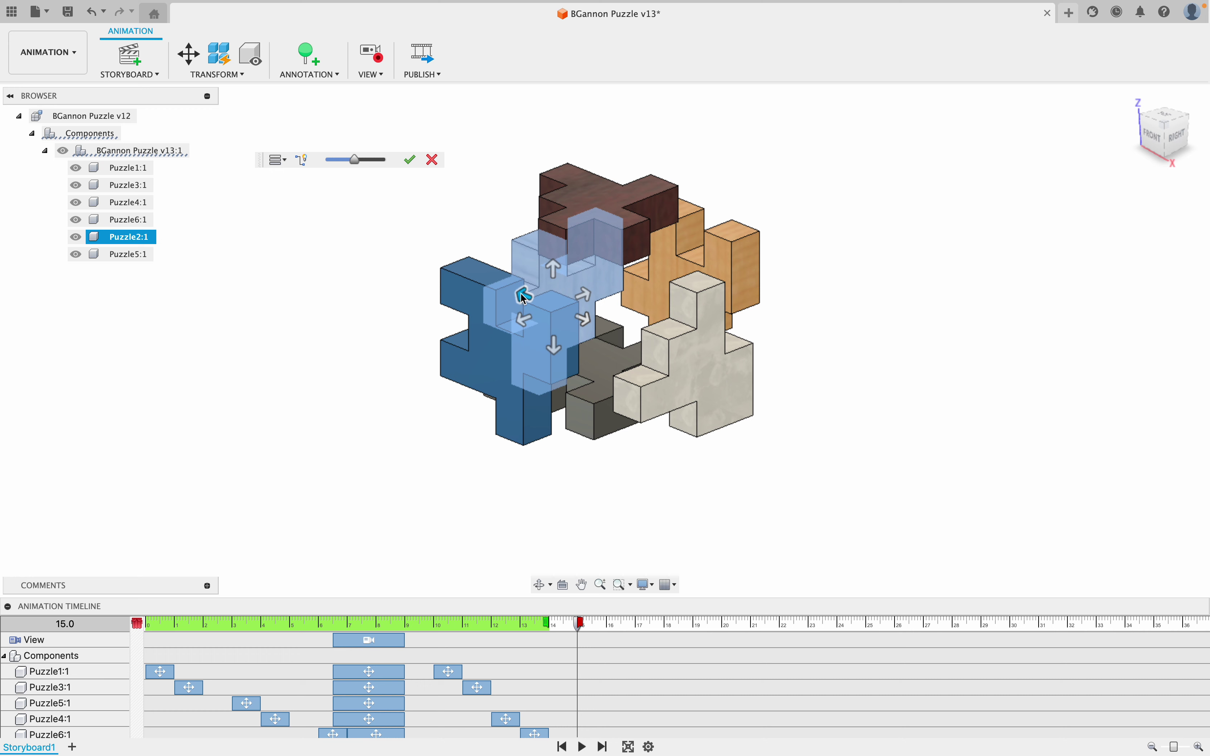
{"action": "left_click_drag", "start_coordinate": [352, 158], "coordinate": [358, 158]}
{"action": "left_click", "coordinate": [328, 234]}
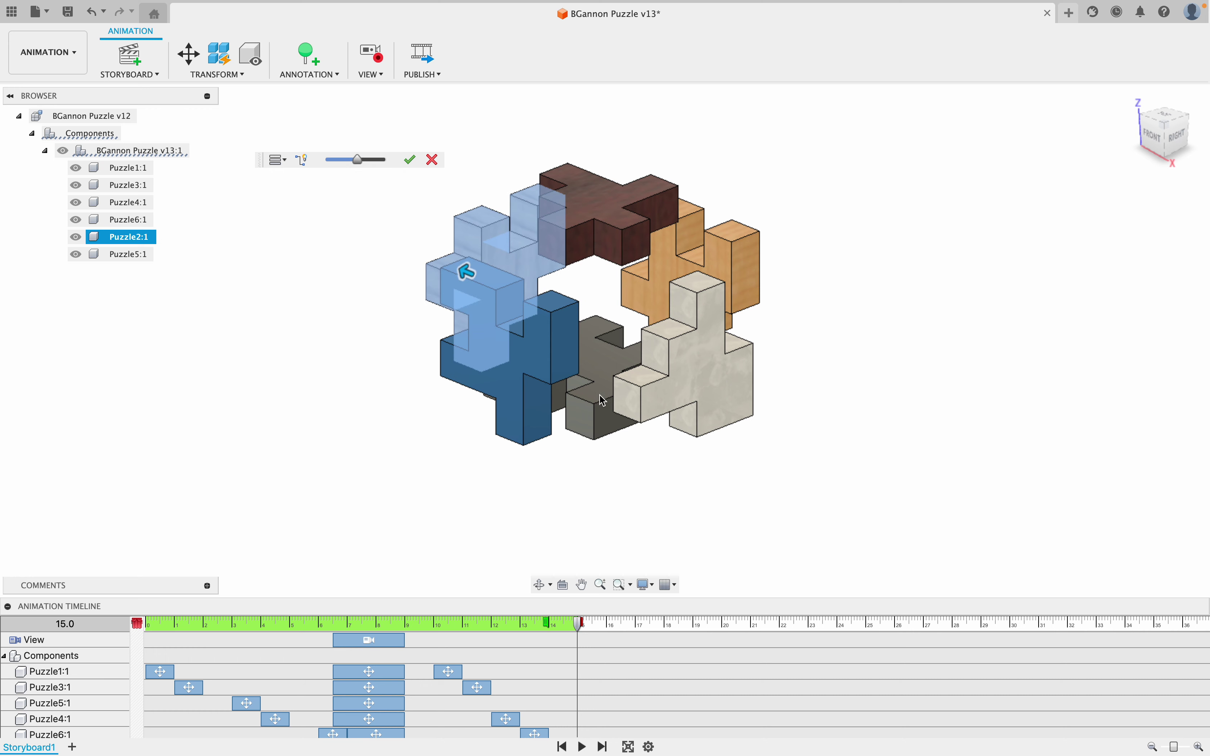
{"action": "left_click", "coordinate": [410, 160]}
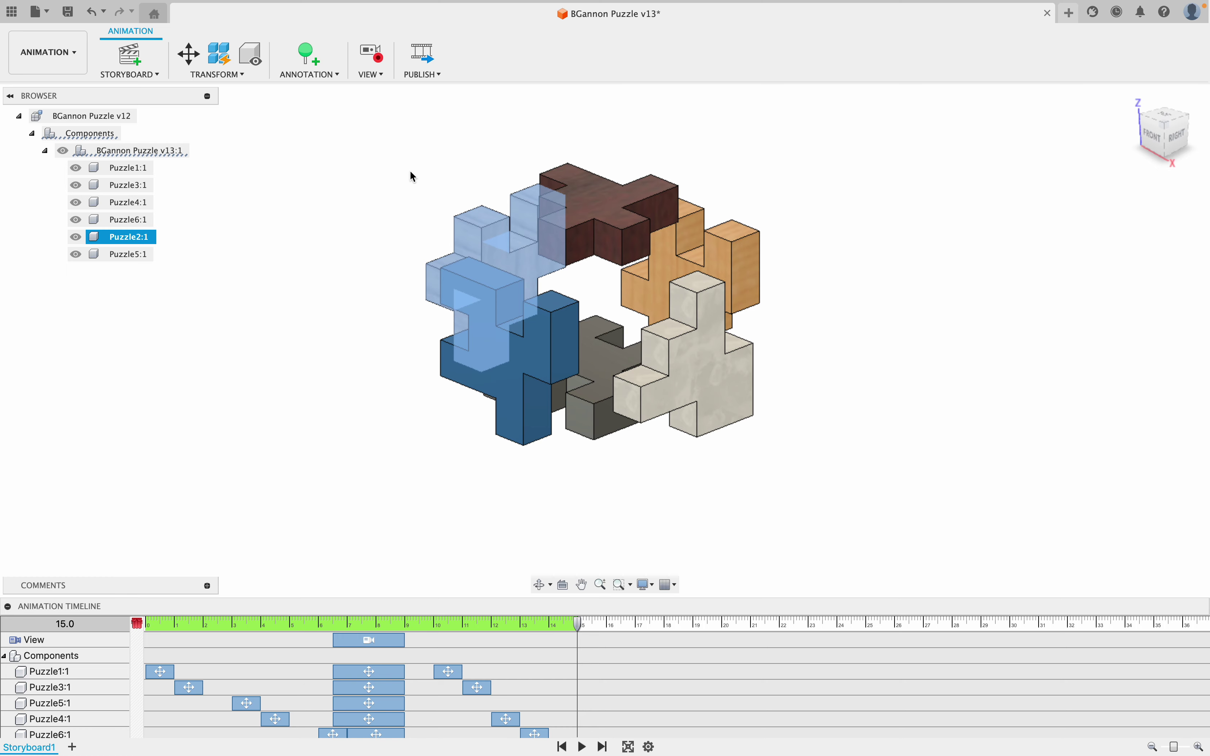
Manually explode Puzzle5 straight down below the other pieces with a slightly reduced explosion scale
{"action": "left_click", "coordinate": [167, 253]}
{"action": "left_click", "coordinate": [242, 74]}
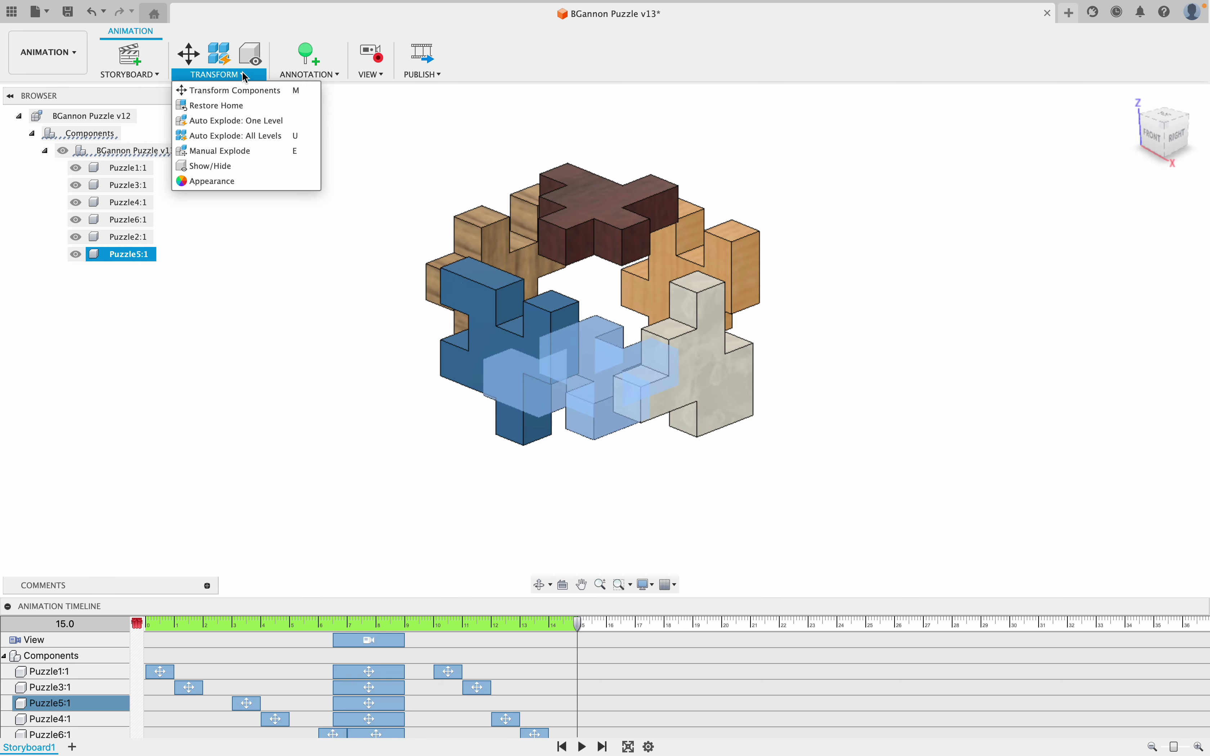
{"action": "left_click", "coordinate": [242, 151]}
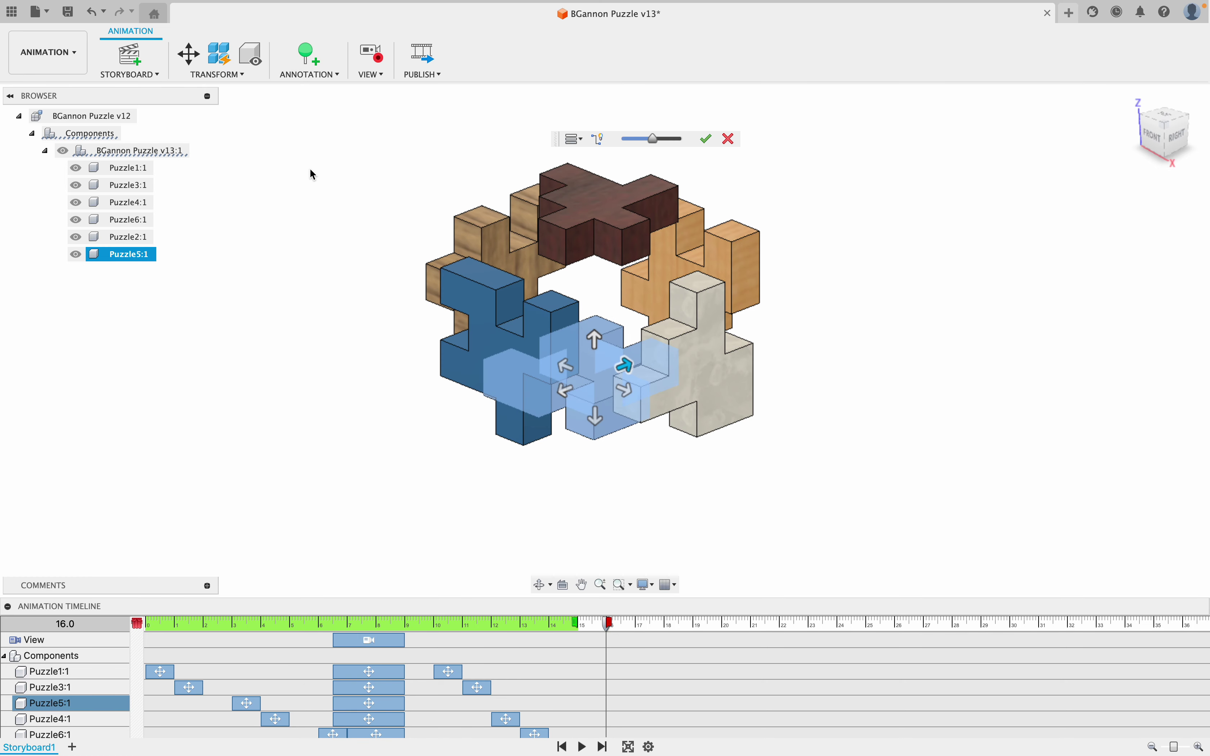
{"action": "left_click", "coordinate": [597, 415]}
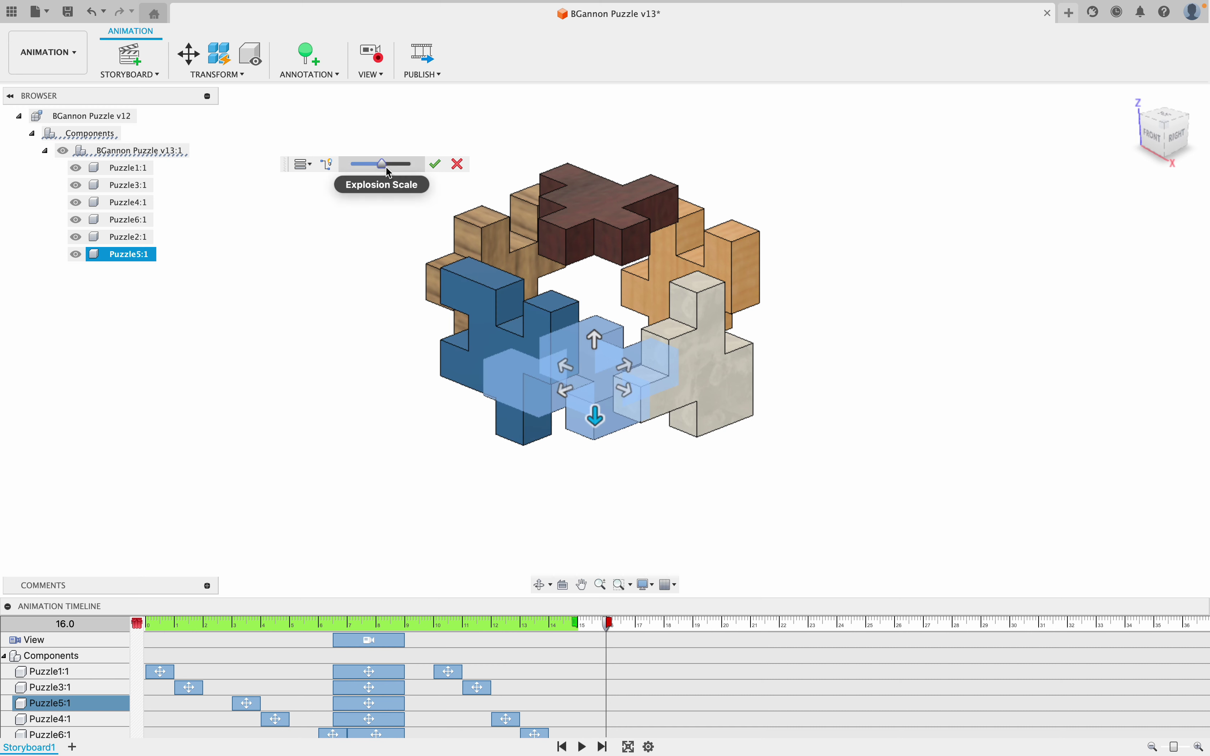
{"action": "left_click_drag", "start_coordinate": [383, 165], "coordinate": [379, 165]}
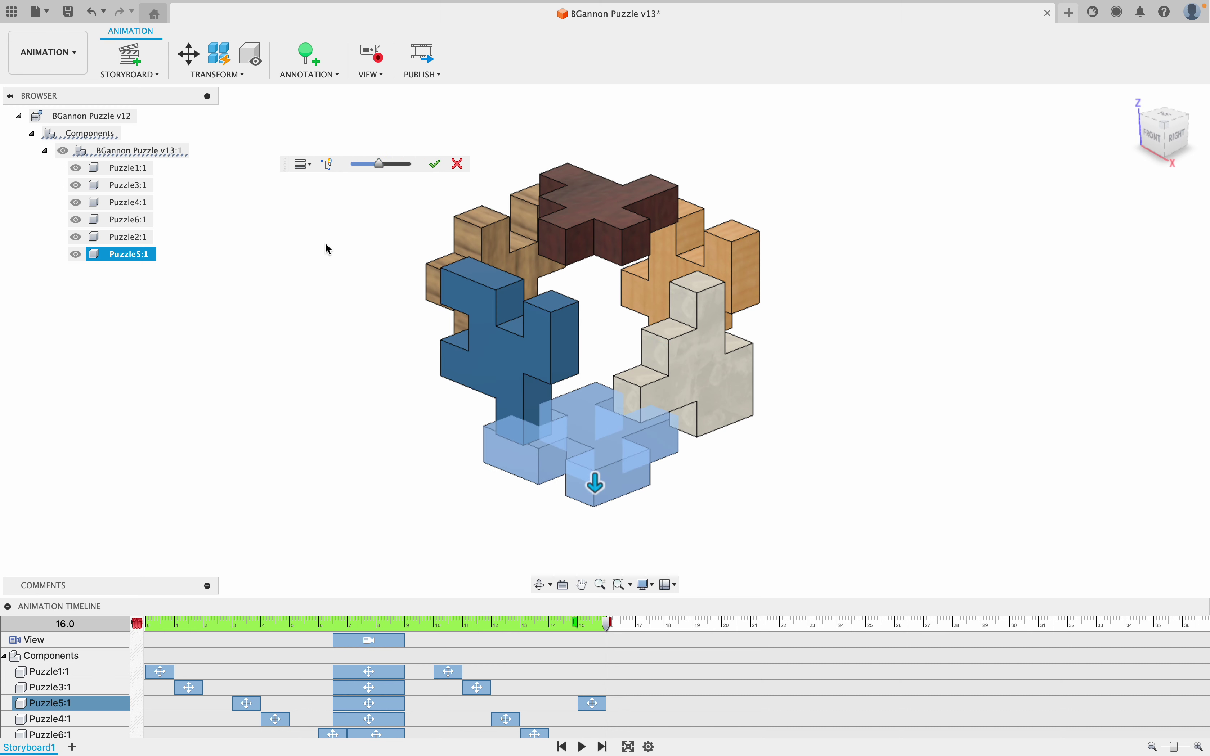
{"action": "left_click", "coordinate": [435, 165]}
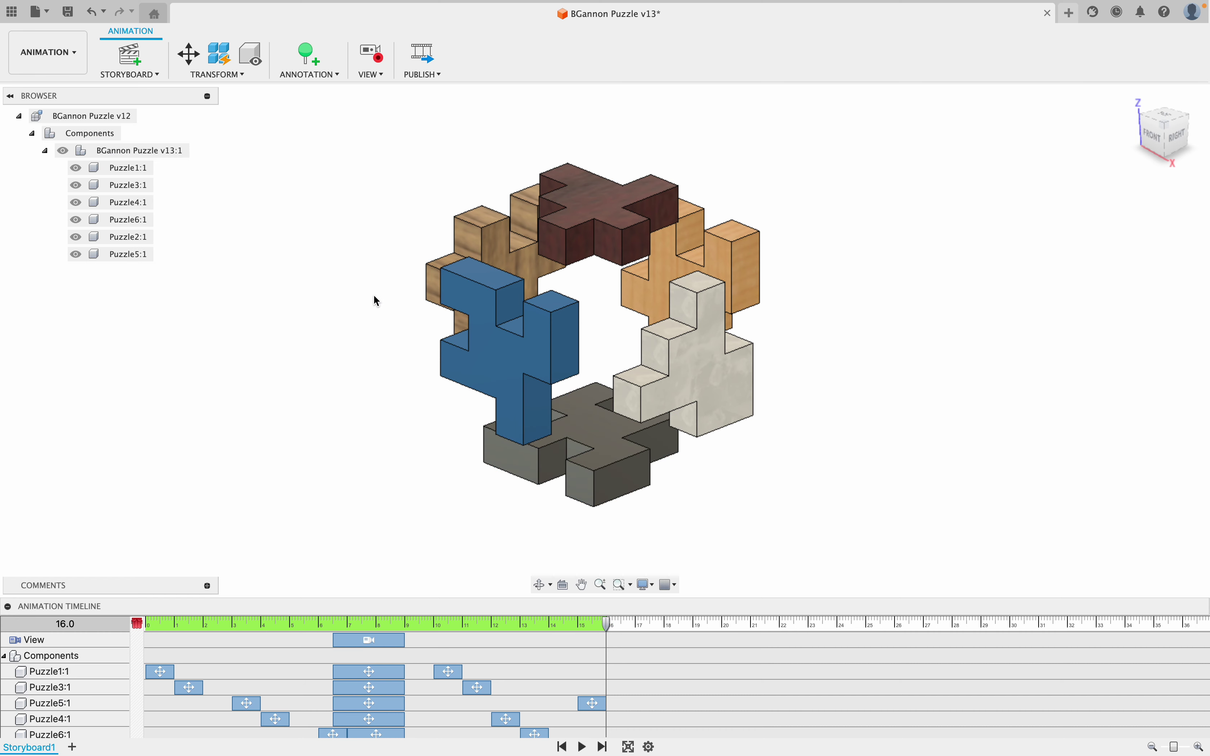
Orbit the exploded puzzle slightly to show more of its top, and save the design with the version description User Saved
{"action": "mouse_move", "coordinate": [1163, 127]}
{"action": "left_mouse_down"}
{"action": "mouse_move", "coordinate": [1062, 175]}
{"action": "mouse_move", "coordinate": [1058, 148]}
{"action": "mouse_move", "coordinate": [1037, 127]}
{"action": "mouse_move", "coordinate": [1018, 127]}
{"action": "mouse_move", "coordinate": [999, 154]}
{"action": "mouse_move", "coordinate": [966, 149]}
{"action": "mouse_move", "coordinate": [948, 122]}
{"action": "mouse_move", "coordinate": [1022, 158]}
{"action": "mouse_move", "coordinate": [1113, 123]}
{"action": "mouse_move", "coordinate": [1118, 151]}
{"action": "mouse_move", "coordinate": [1059, 157]}
{"action": "mouse_move", "coordinate": [980, 129]}
{"action": "mouse_move", "coordinate": [953, 169]}
{"action": "mouse_move", "coordinate": [954, 123]}
{"action": "mouse_move", "coordinate": [1053, 149]}
{"action": "mouse_move", "coordinate": [1092, 145]}
{"action": "mouse_move", "coordinate": [1113, 116]}
{"action": "mouse_move", "coordinate": [1141, 135]}
{"action": "left_mouse_up"}
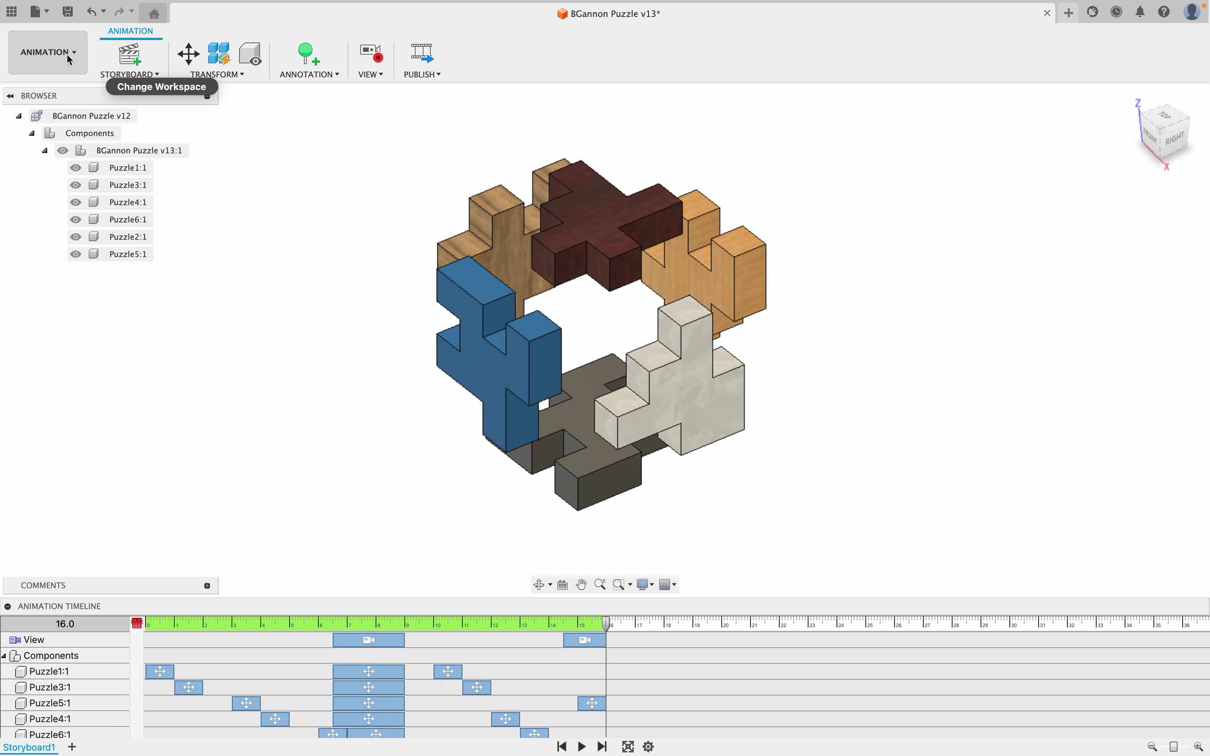
{"action": "key", "text": "super+s"}
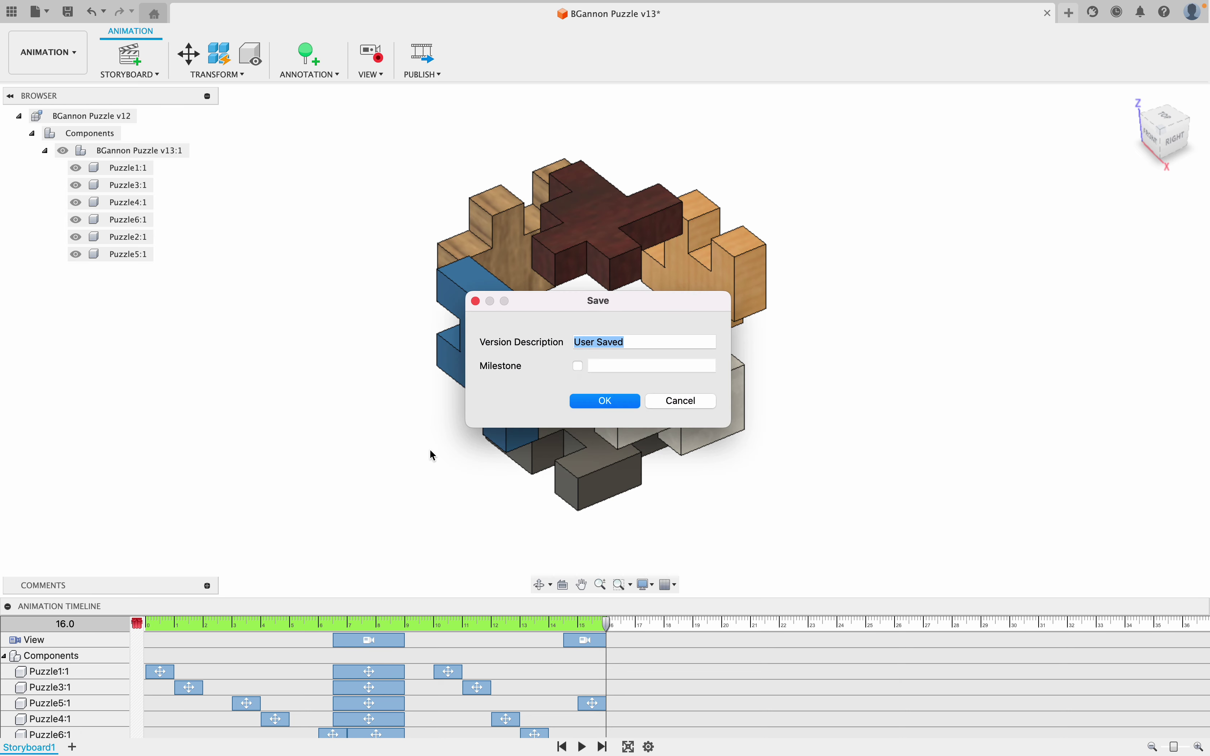
{"action": "left_click", "coordinate": [621, 408]}
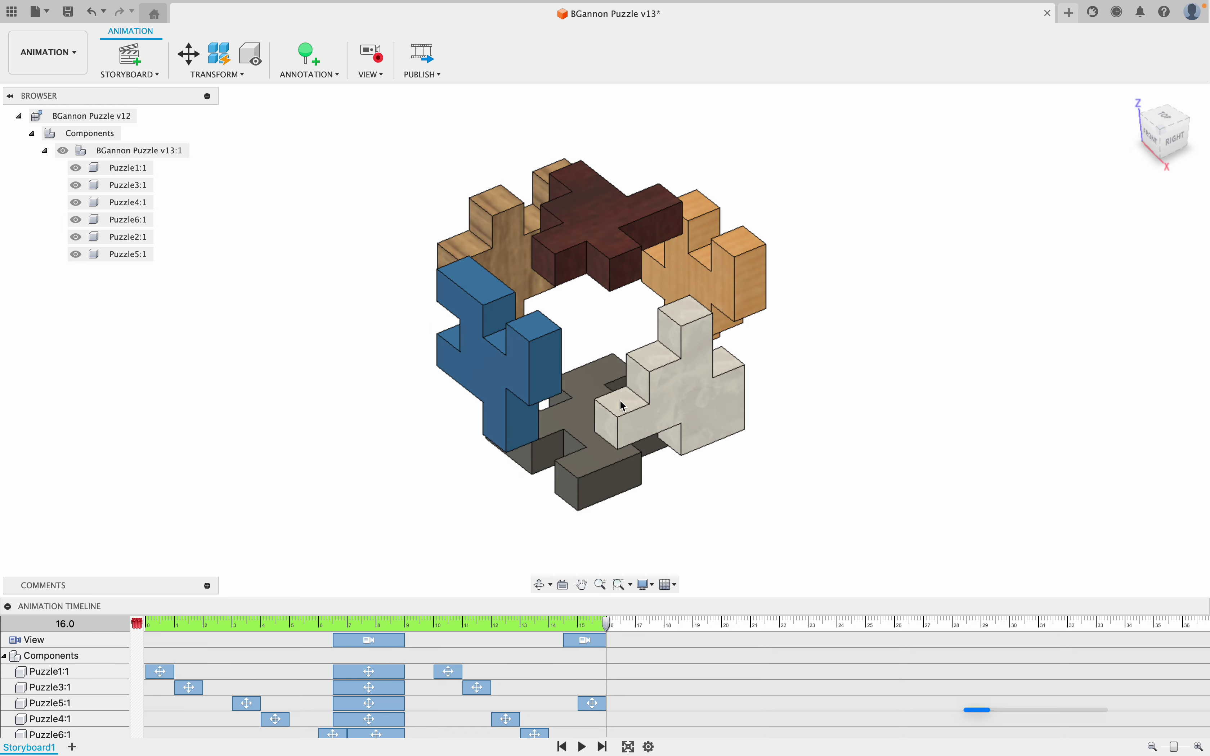
Create a new from-scratch drawing from the animation, using Storyboard1, ASME standard, inches and sheet size A (8.5in x 11in)
{"action": "left_click", "coordinate": [63, 54]}
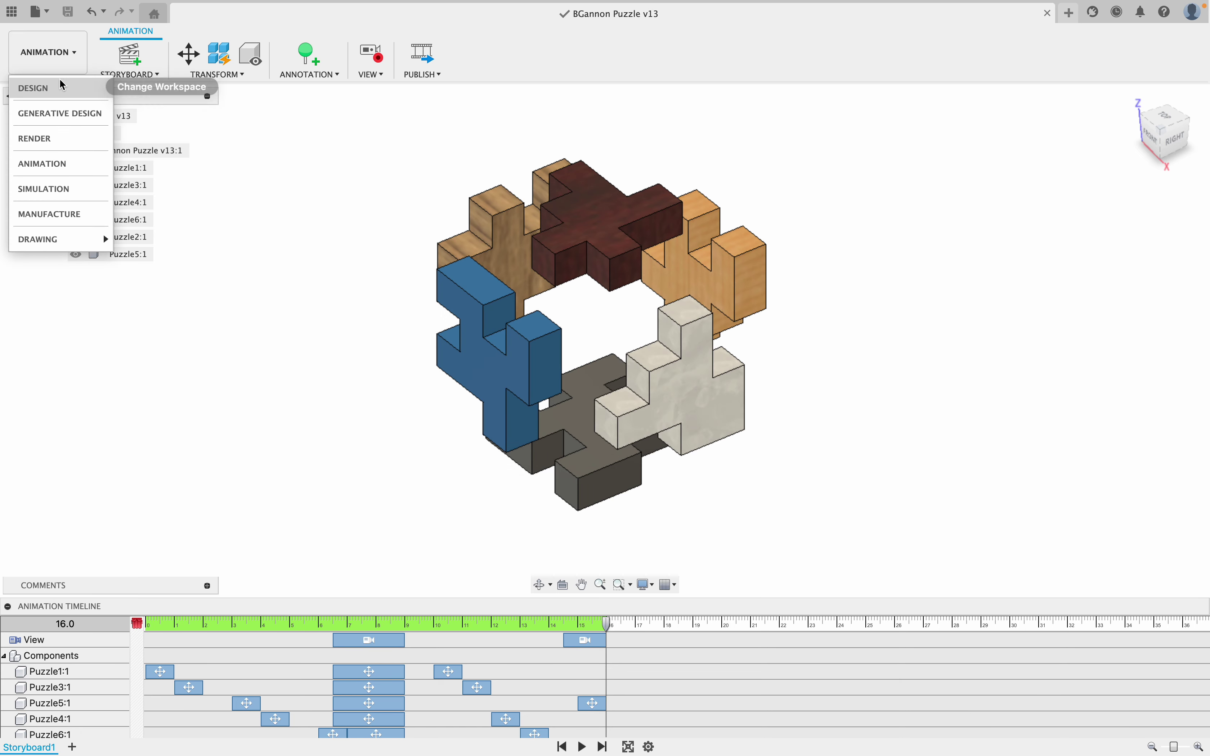
{"action": "mouse_move", "coordinate": [60, 238]}
{"action": "left_click", "coordinate": [143, 262]}
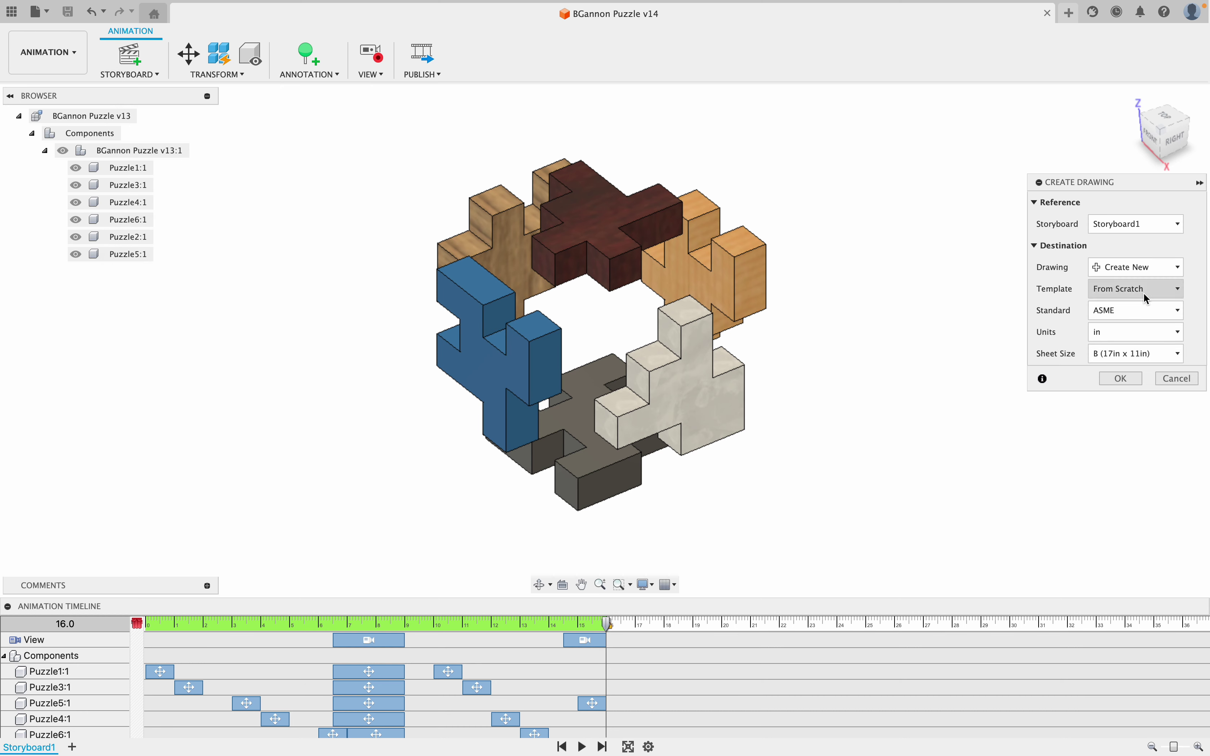
{"action": "left_click", "coordinate": [1137, 354]}
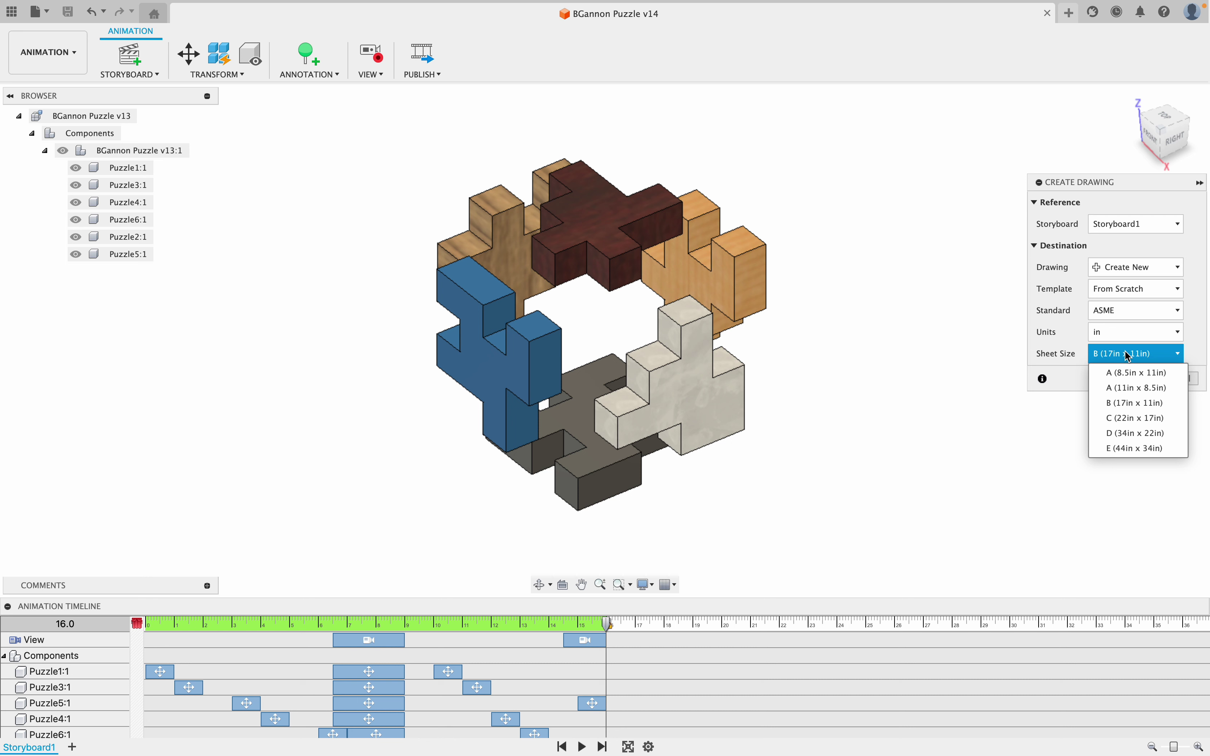
{"action": "left_click", "coordinate": [1132, 373]}
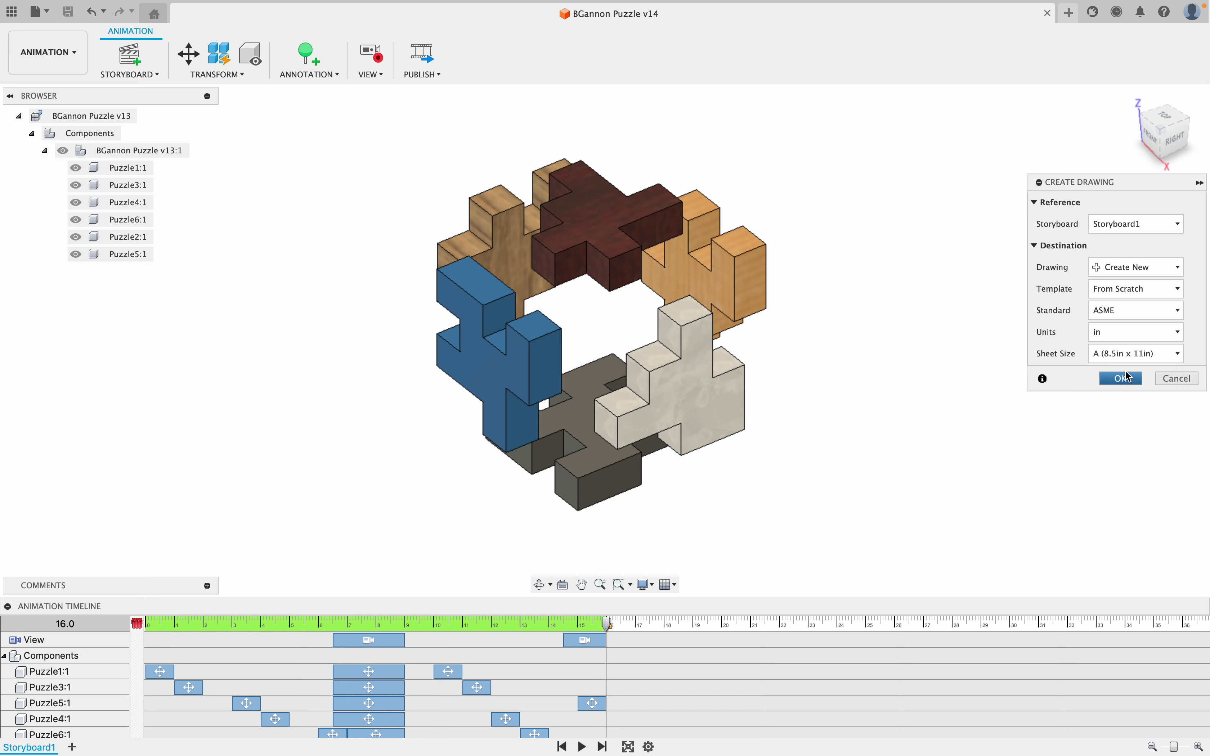
{"action": "left_click", "coordinate": [1136, 353]}
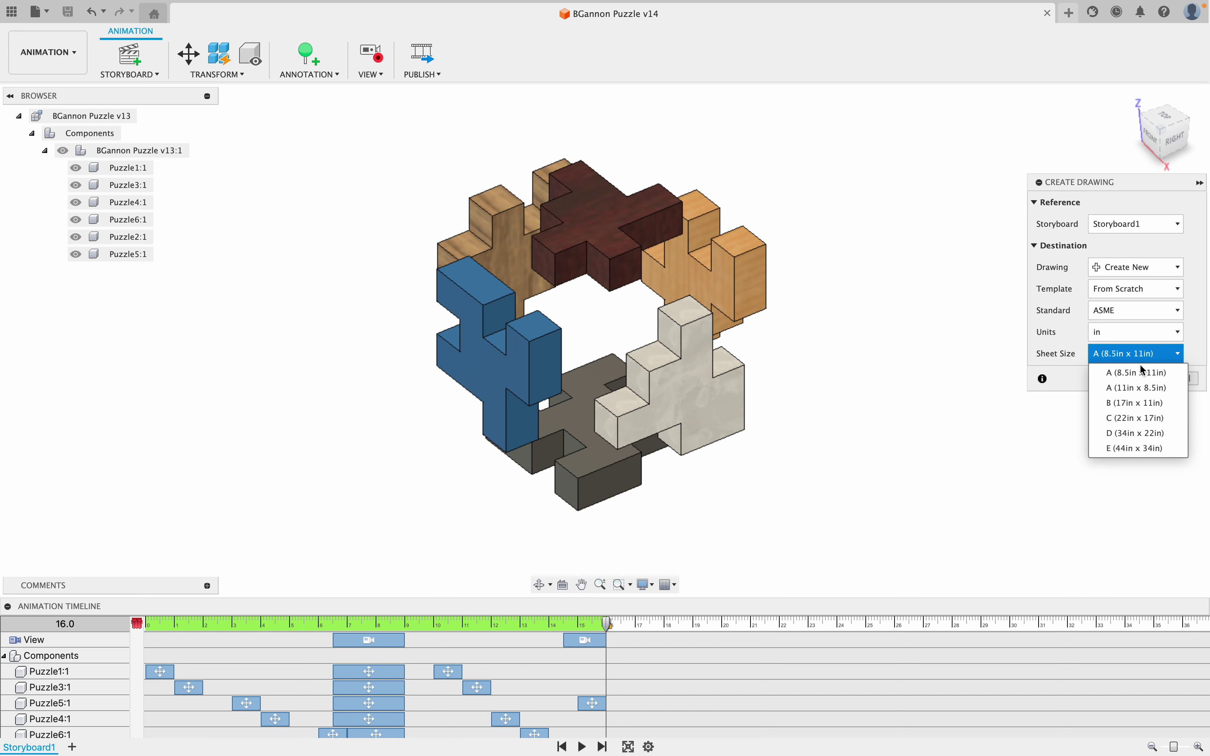
{"action": "left_click", "coordinate": [1144, 375]}
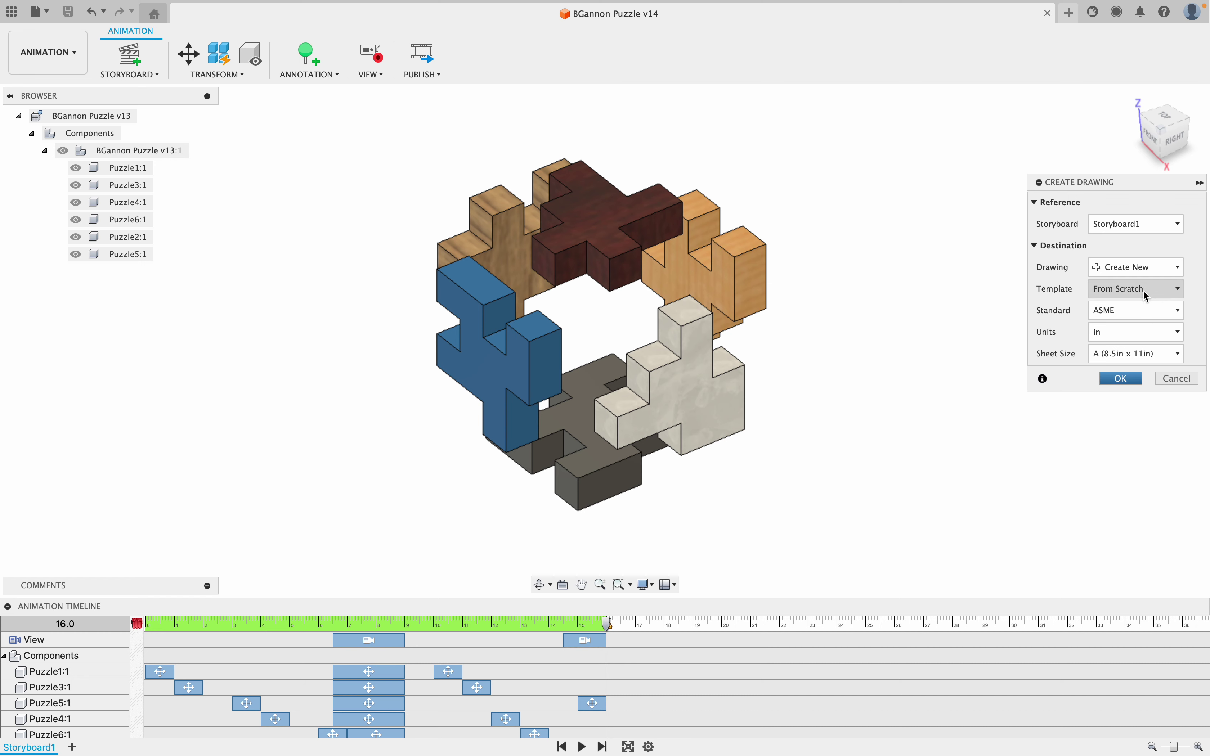
{"action": "left_click", "coordinate": [1118, 381]}
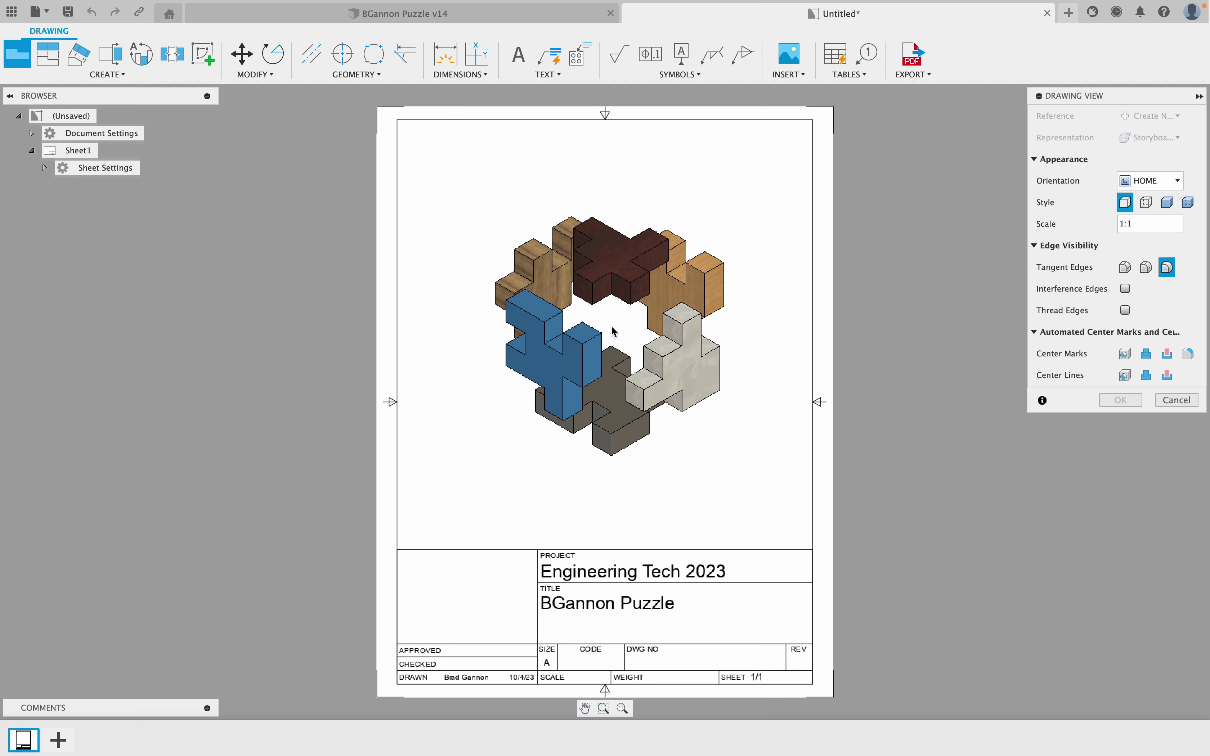
Place the exploded view in HOME orientation at 1:1 scale above the title block, and delete the title block from the sheet
{"action": "left_click", "coordinate": [614, 327]}
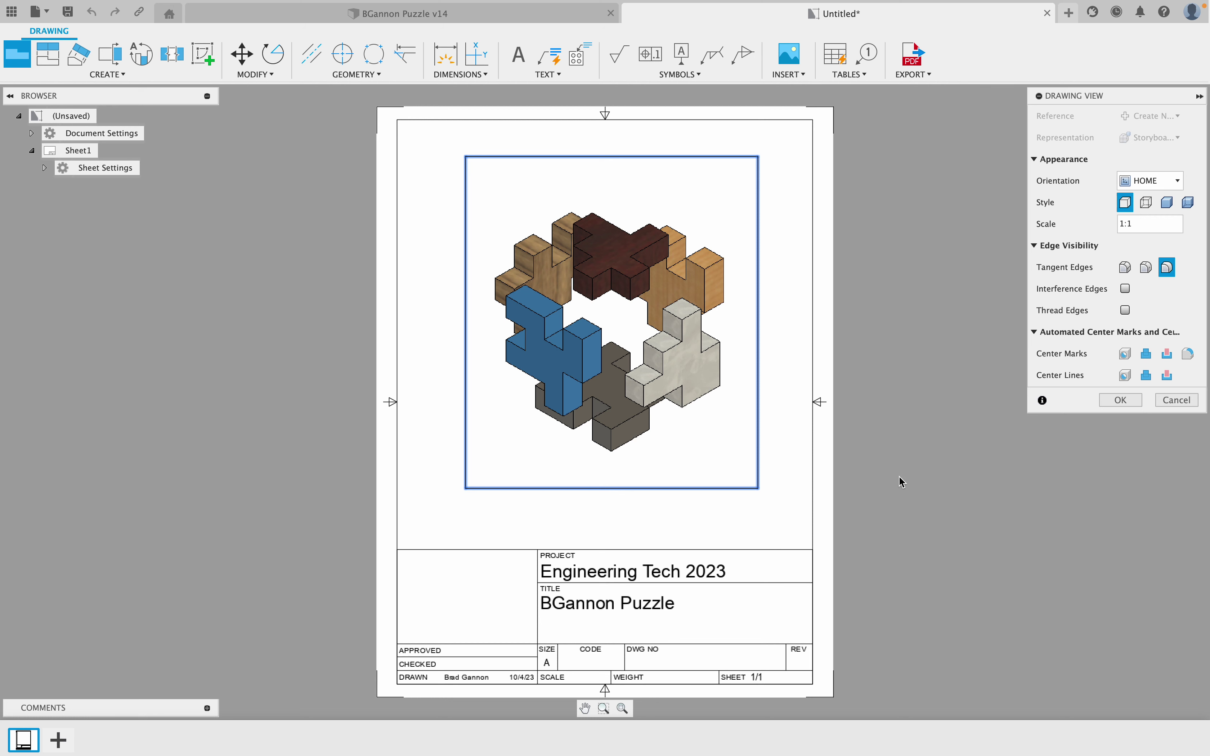
{"action": "left_click", "coordinate": [1101, 403]}
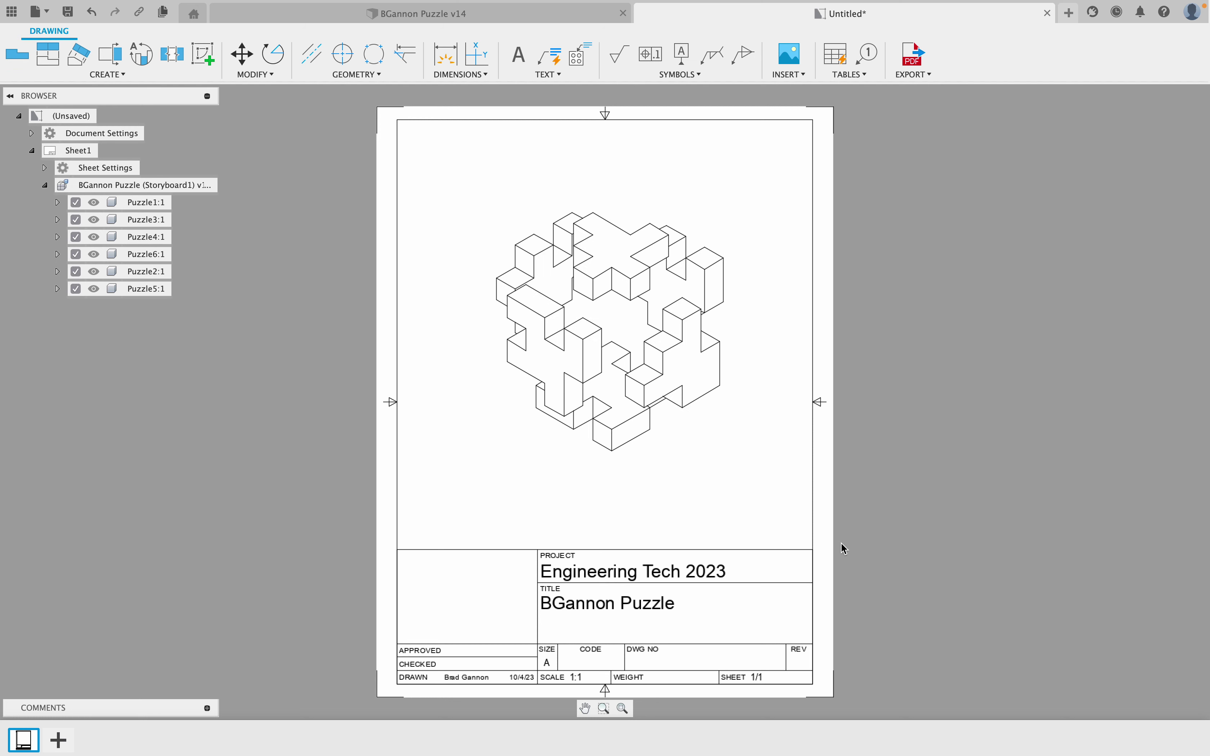
{"action": "left_click", "coordinate": [800, 551]}
{"action": "key", "text": "Delete"}
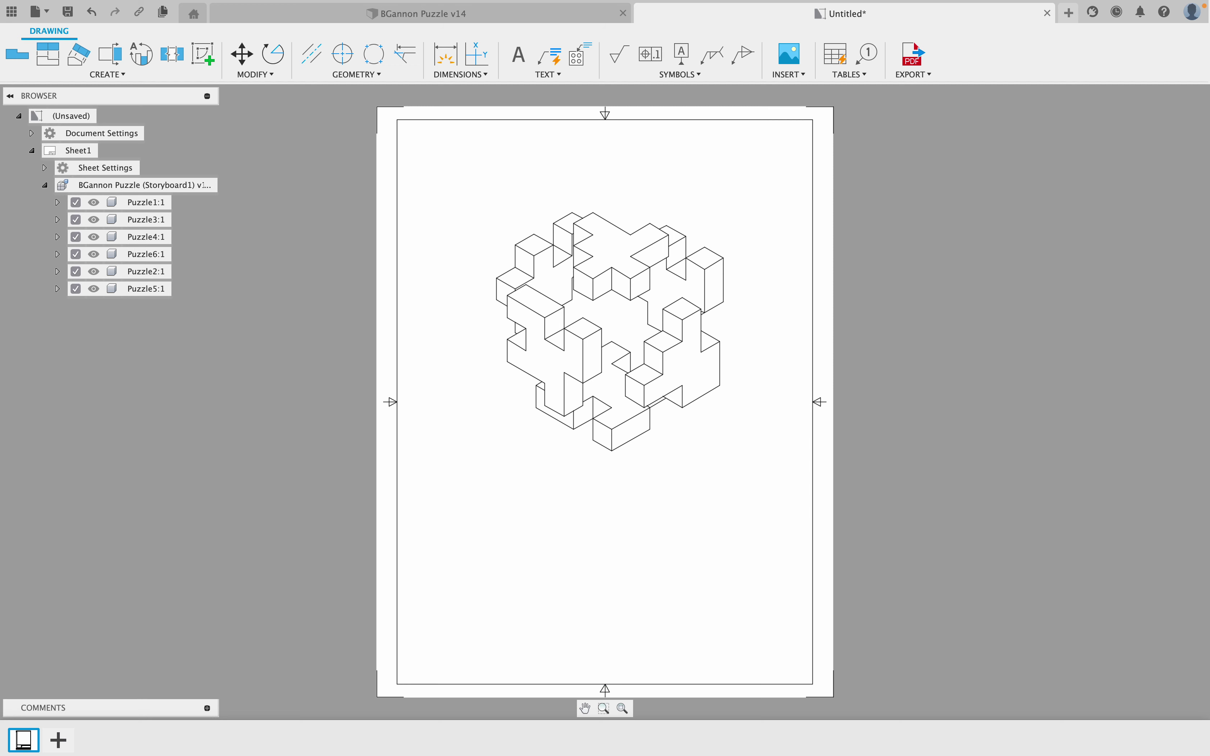
Move the exploded view down toward the middle of the sheet and set its style to Shaded
{"action": "left_click", "coordinate": [632, 375]}
{"action": "left_click_drag", "start_coordinate": [629, 413], "coordinate": [630, 452]}
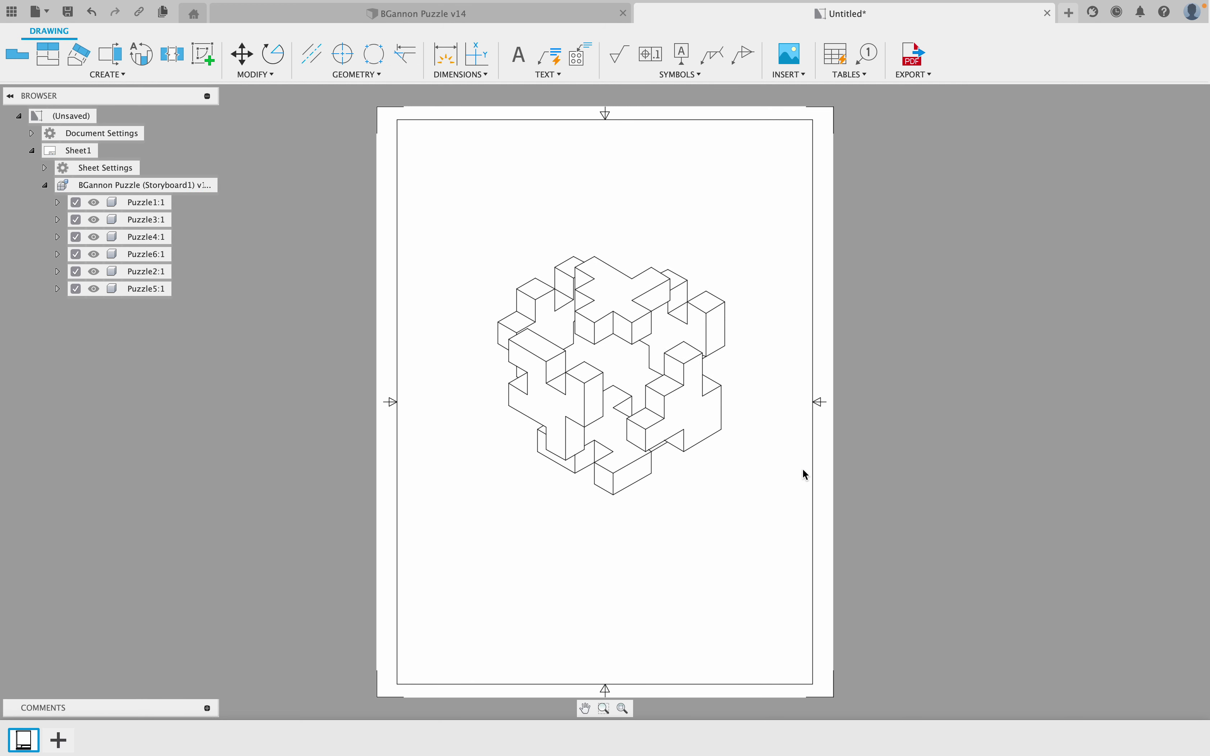
{"action": "double_click", "coordinate": [730, 368]}
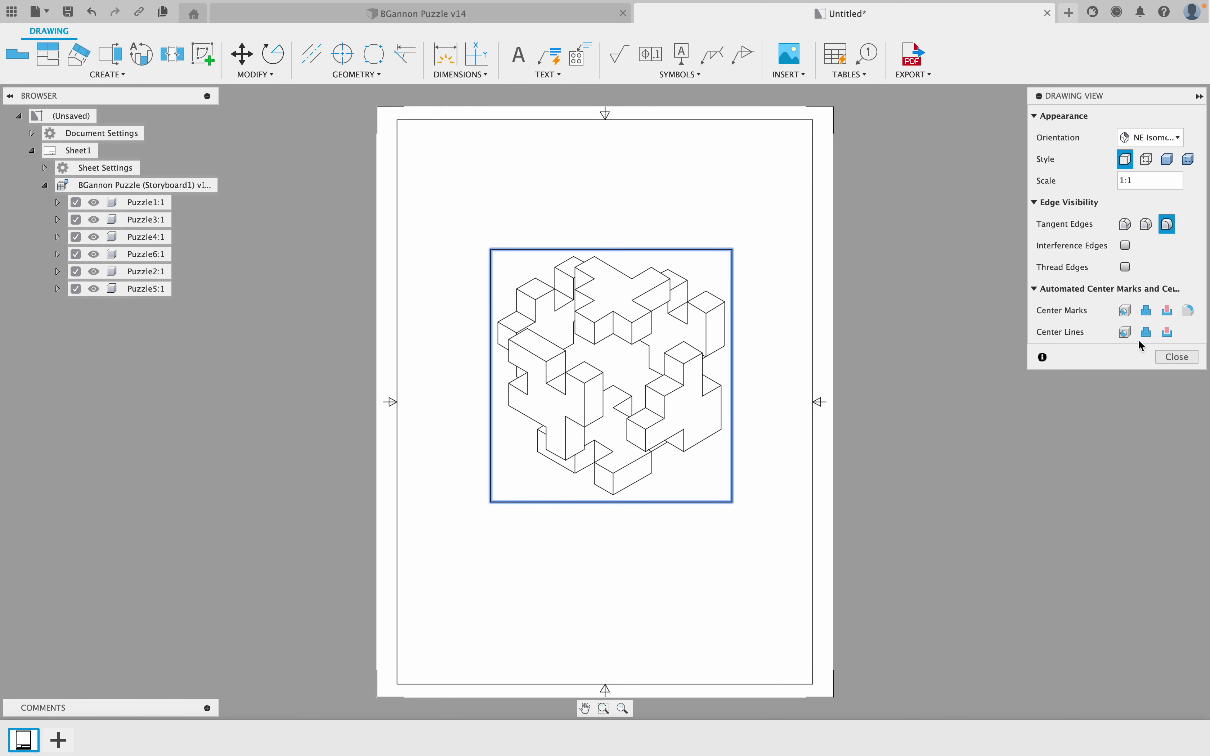
{"action": "left_click", "coordinate": [1169, 160]}
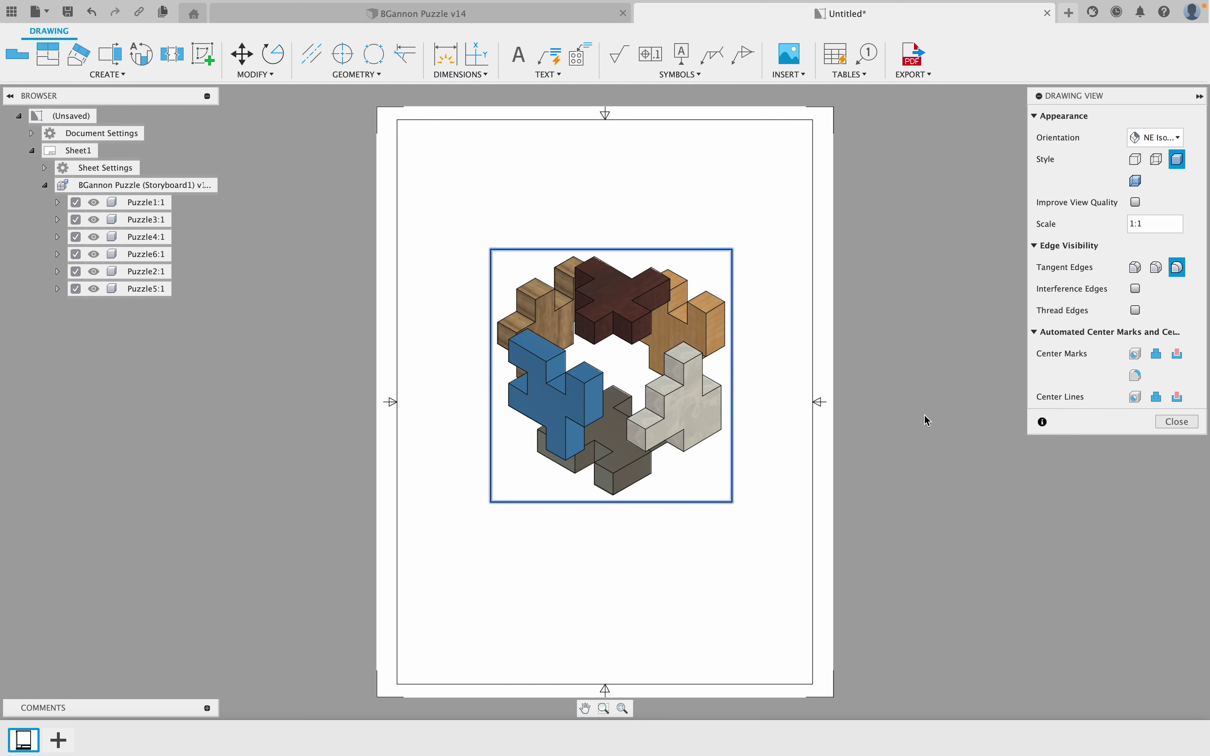
{"action": "left_click", "coordinate": [1175, 422]}
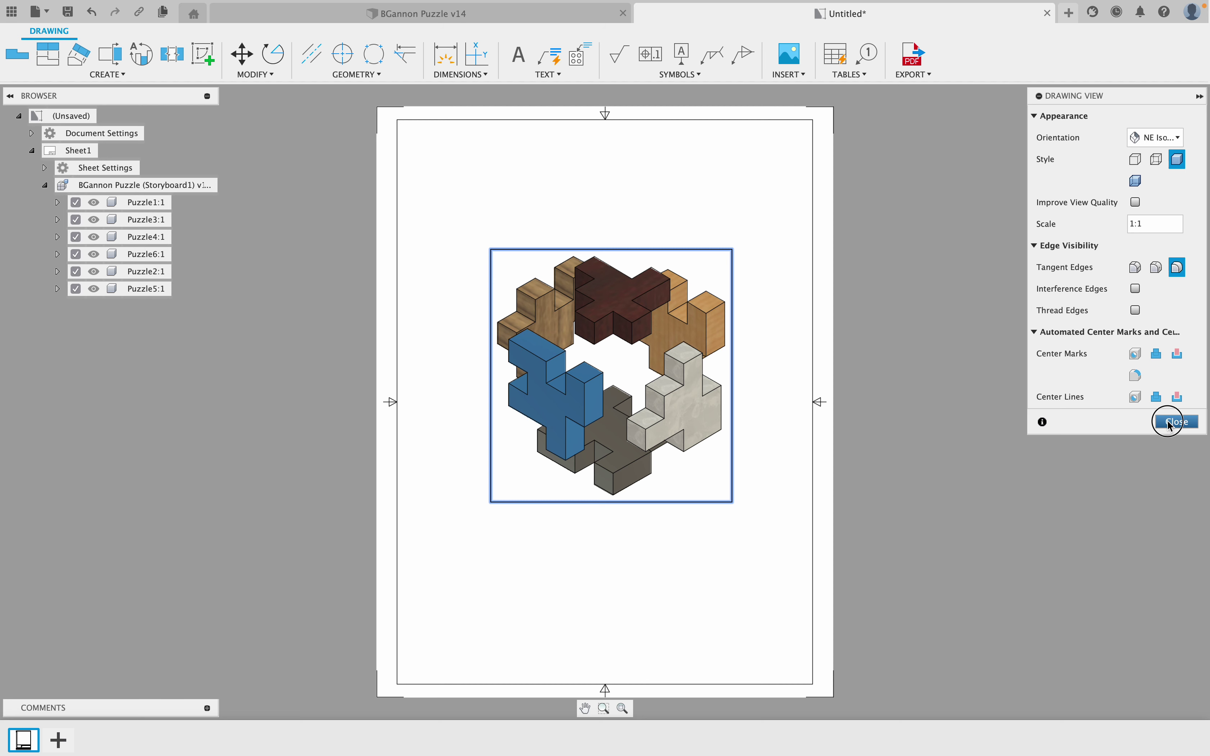
Set the exploded drawing view's scale to 2:1
{"action": "double_click", "coordinate": [732, 387]}
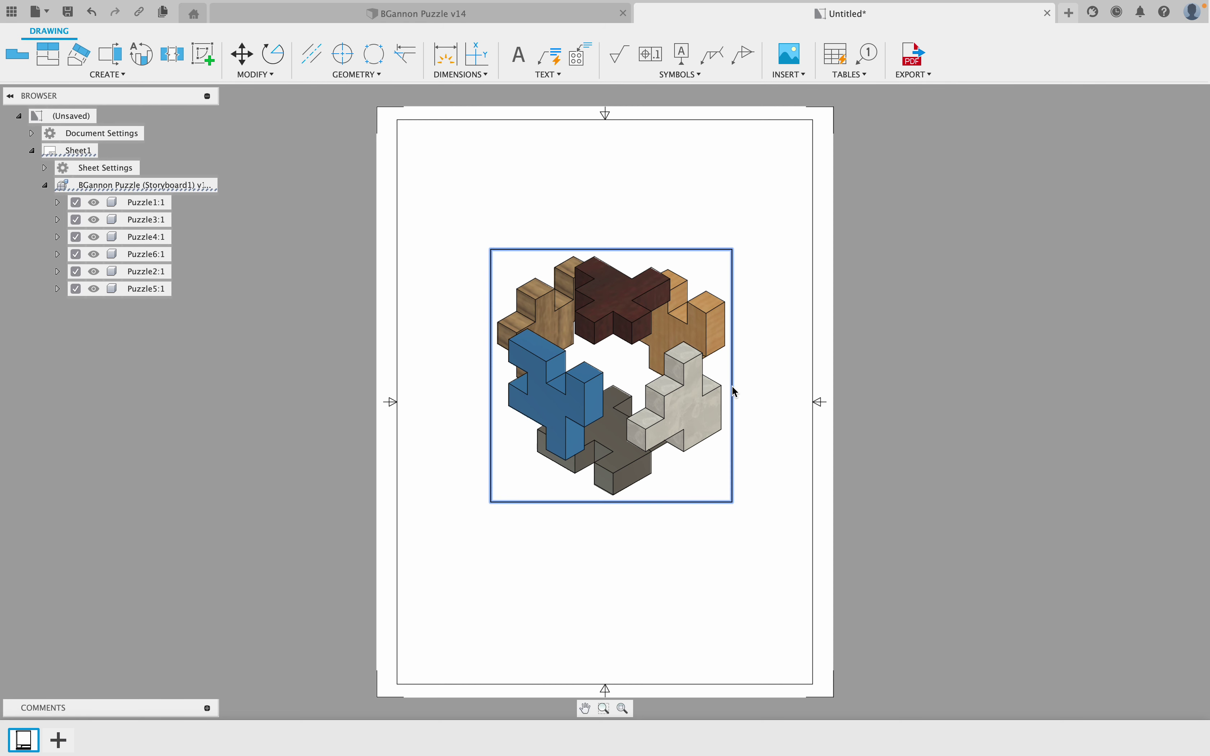
{"action": "left_click", "coordinate": [1162, 223]}
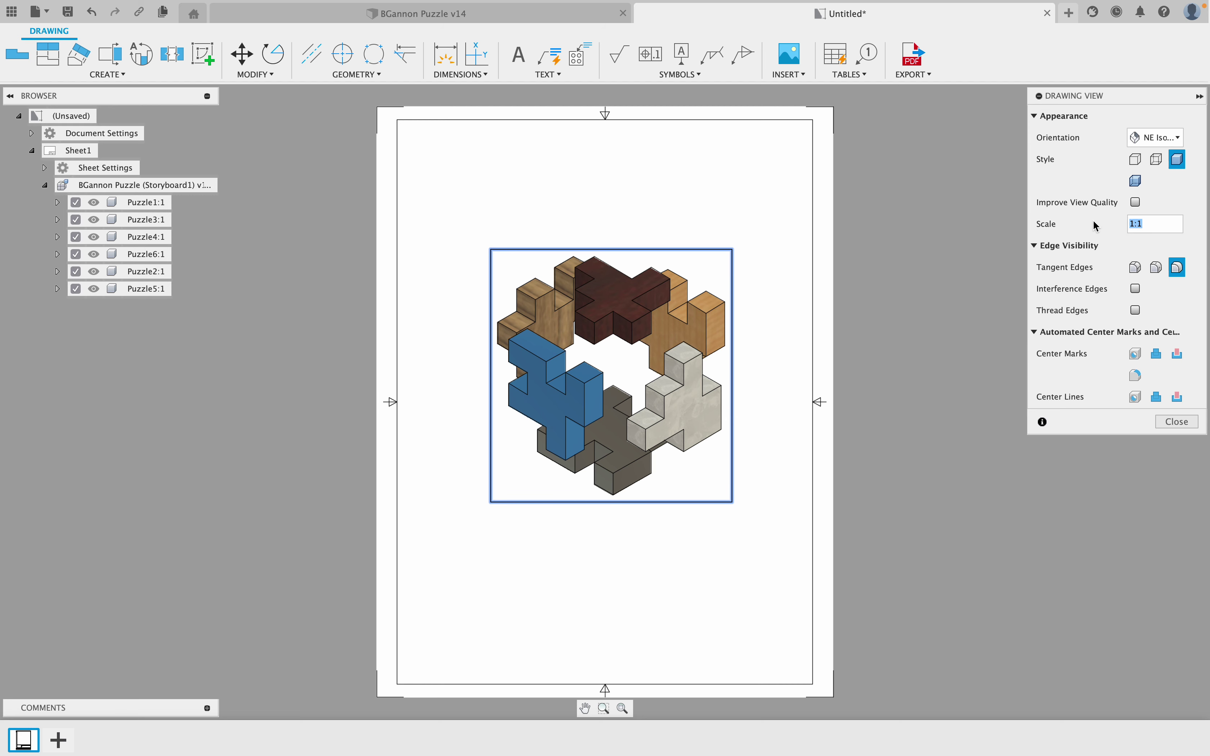
{"action": "type", "text": "2:1"}
{"action": "key", "text": "Return"}
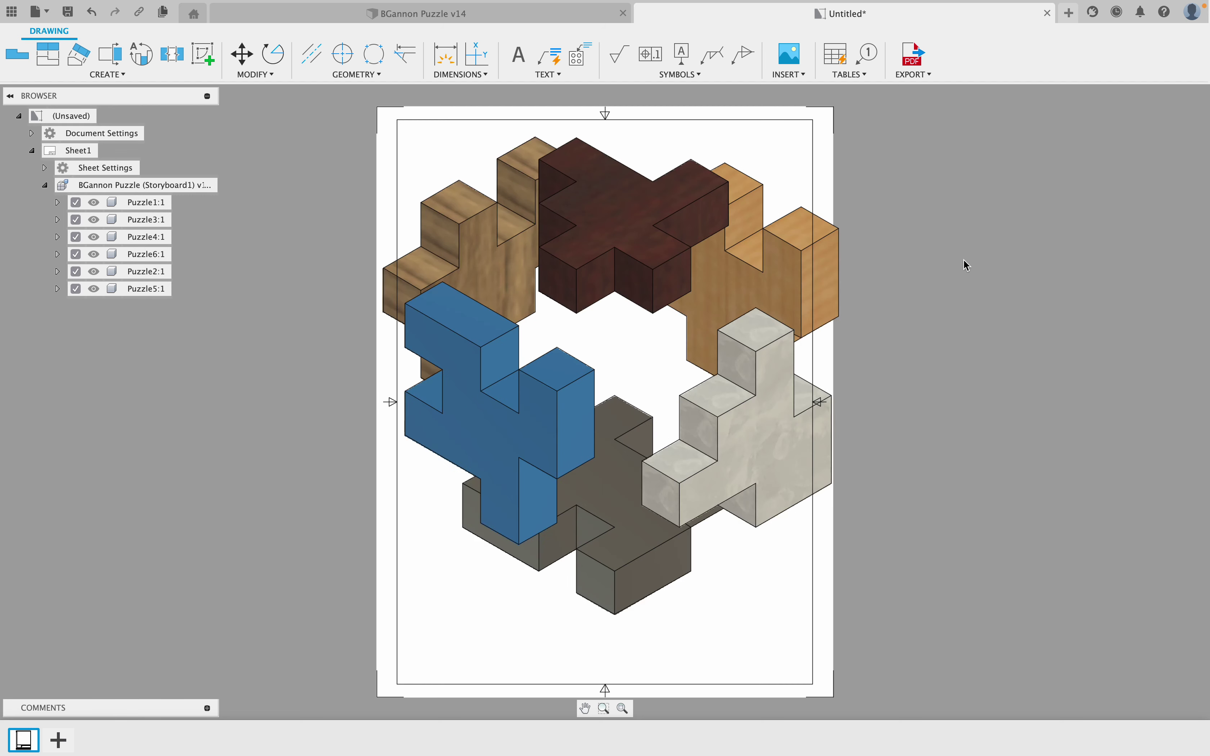
Set the drawing view's scale to 1.5:1 and shift the view slightly down to centre it on the sheet
{"action": "left_click", "coordinate": [811, 320]}
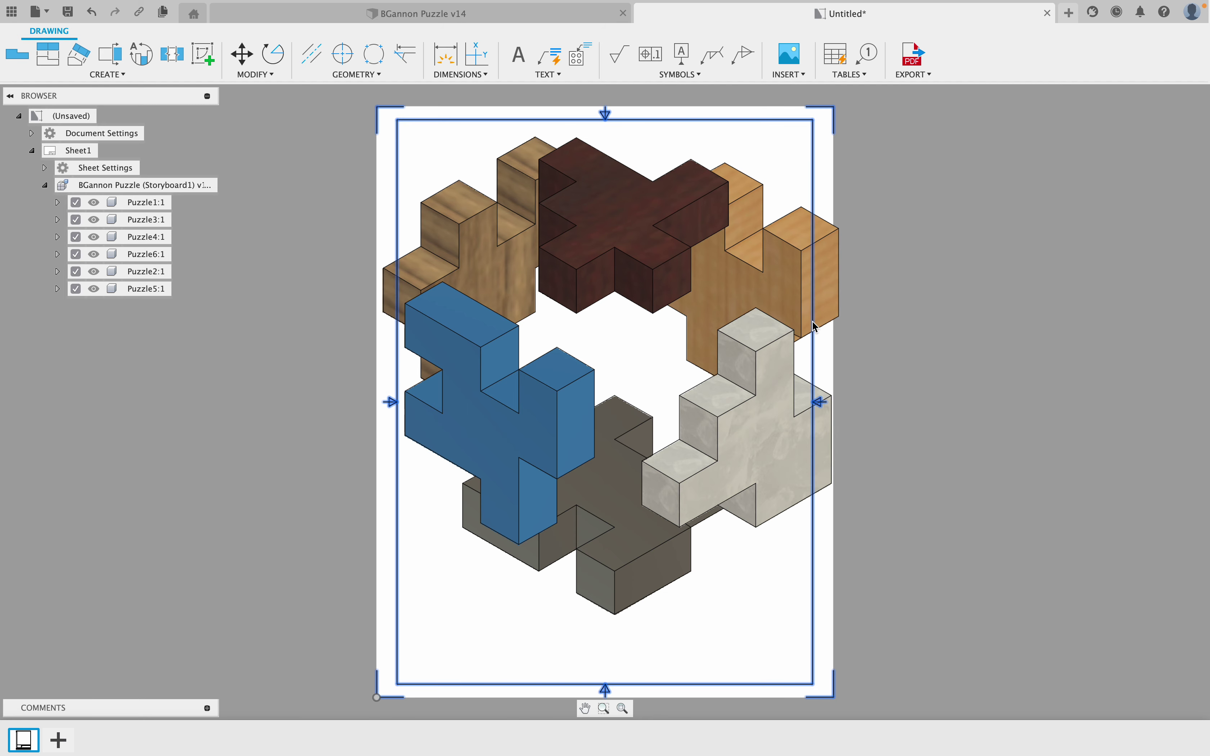
{"action": "double_click", "coordinate": [829, 320]}
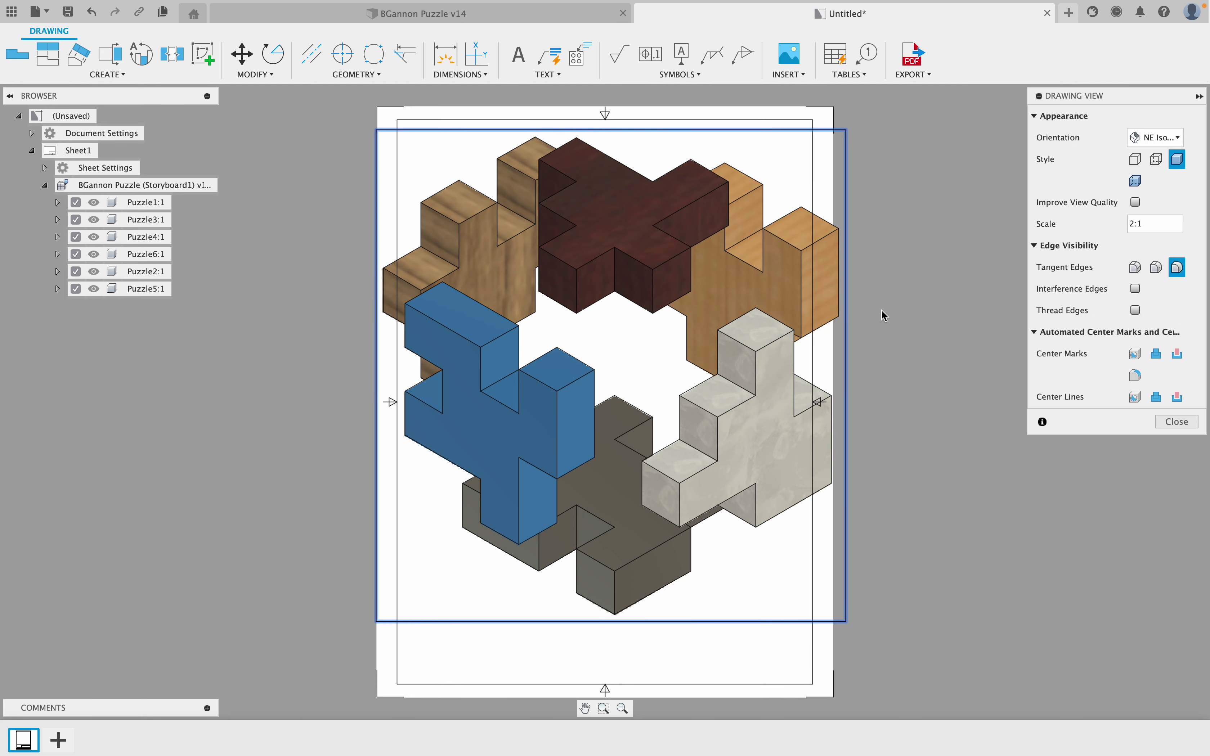
{"action": "left_click", "coordinate": [1188, 225]}
{"action": "type", "text": "1.5"}
{"action": "key", "text": "Return"}
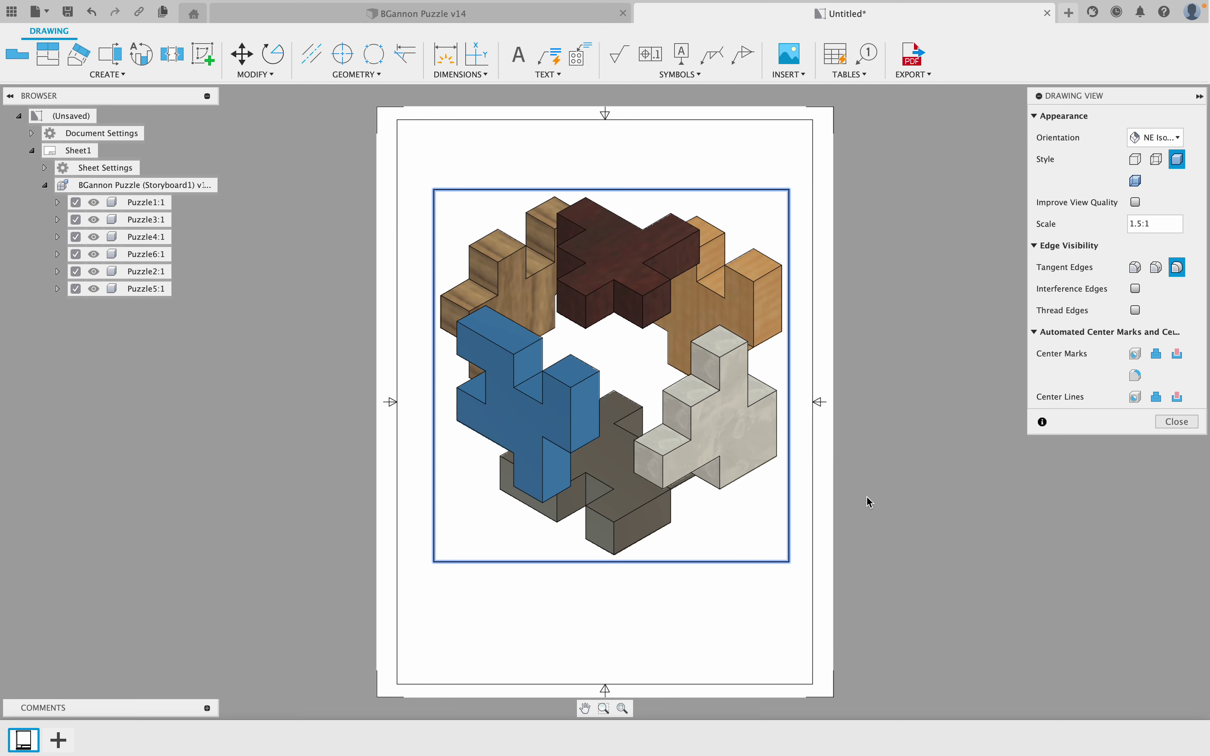
{"action": "left_click", "coordinate": [1177, 422]}
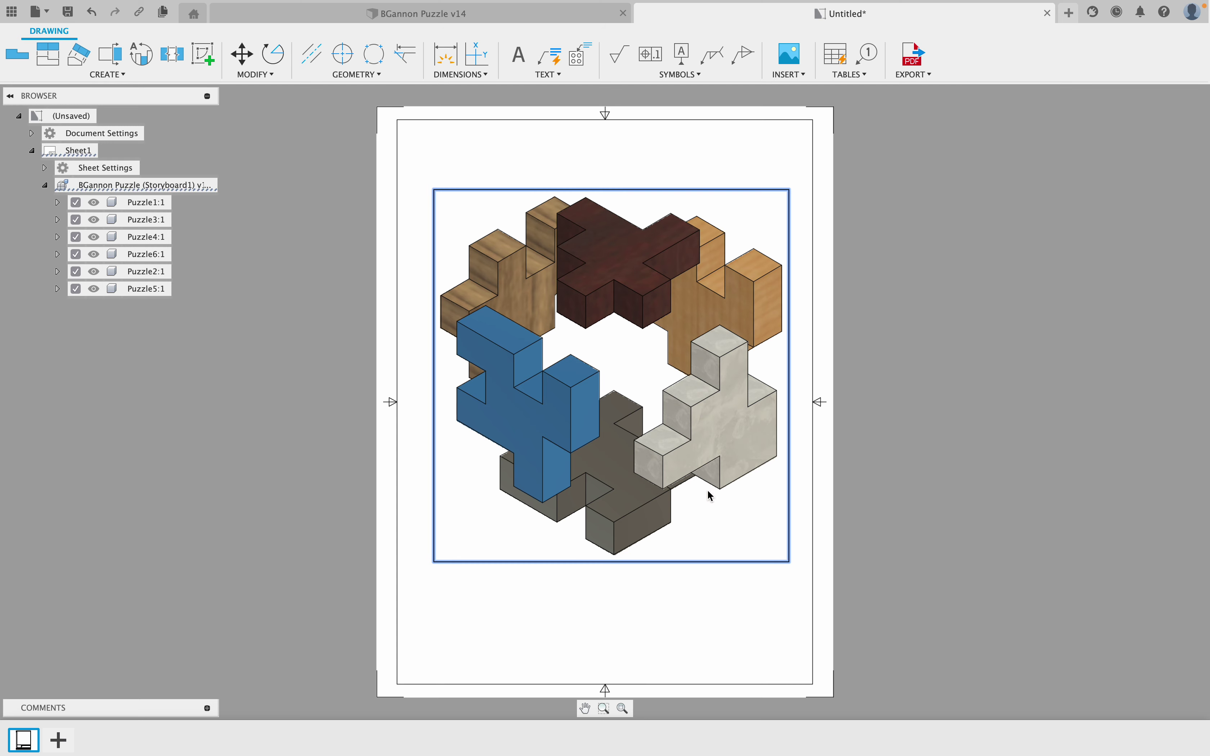
{"action": "left_click_drag", "start_coordinate": [724, 484], "coordinate": [718, 506]}
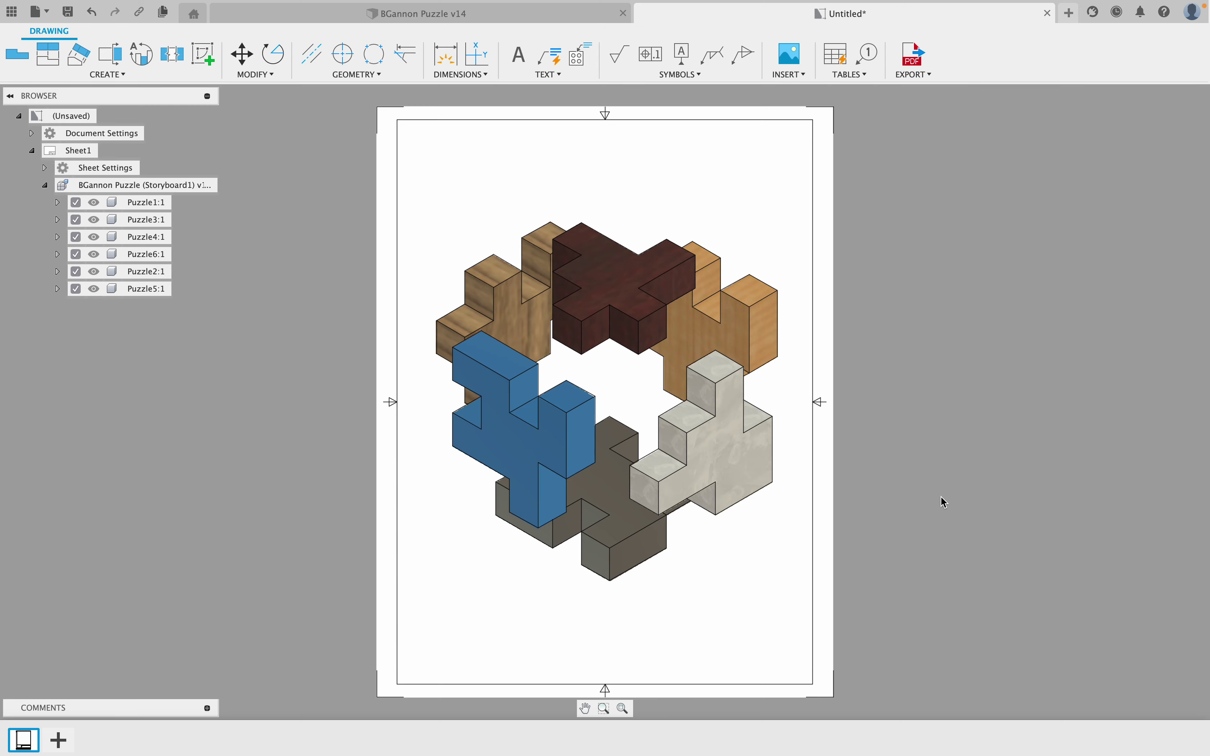
Save the drawing in the Puzzle Cube folder, adding Animation to the end of the suggested name
{"action": "key", "text": "super+s"}
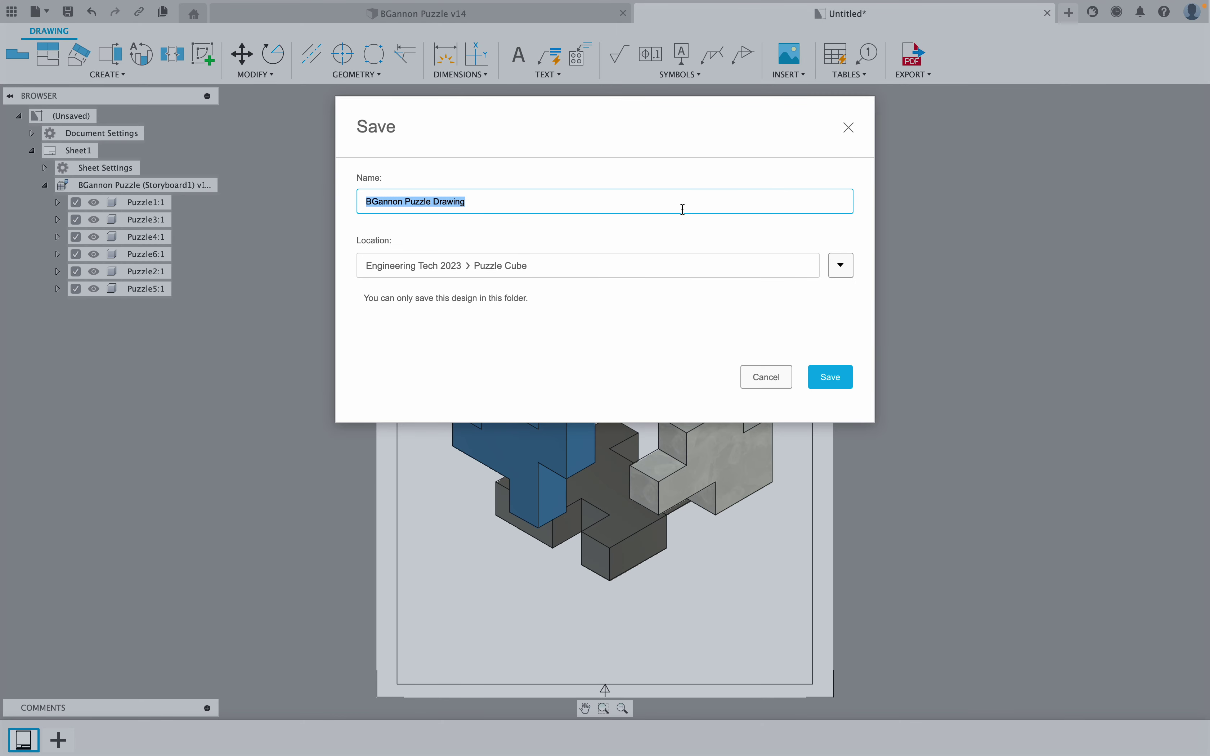
{"action": "left_click", "coordinate": [648, 201]}
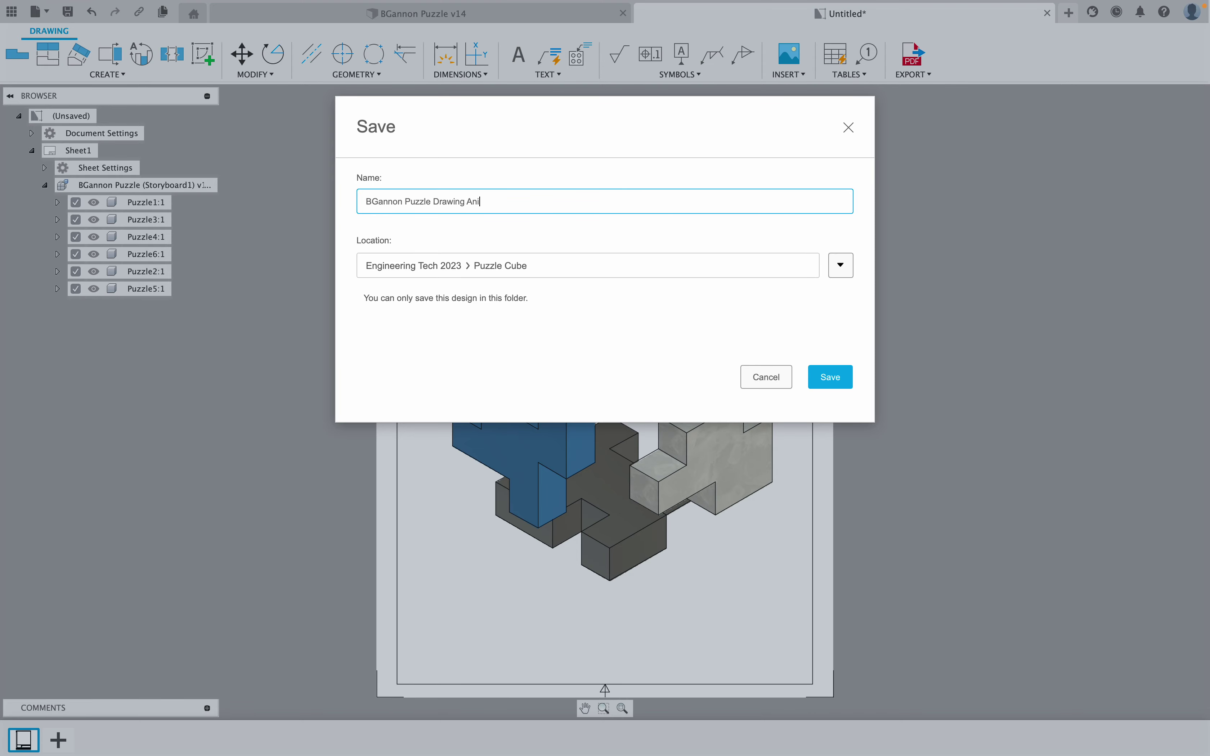
{"action": "key", "text": "Return"}
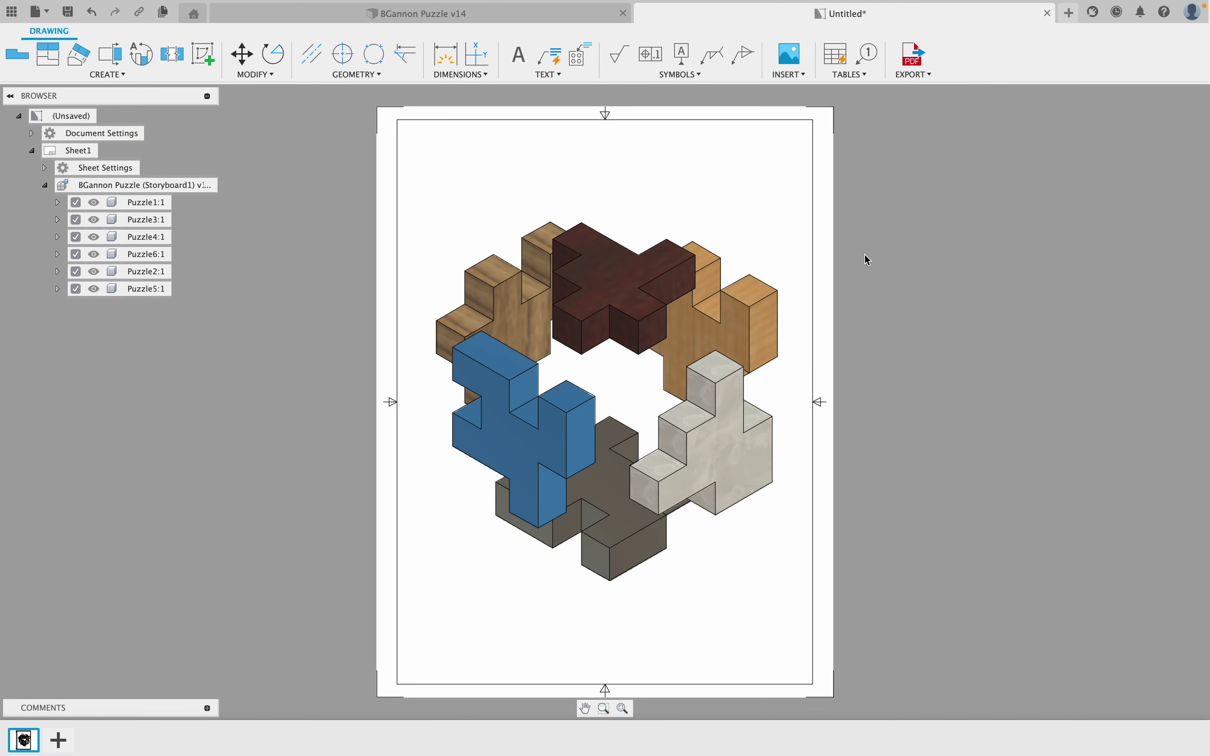
Export all sheets as a PDF to the computer's Cubes folder with Open PDF enabled, and view the exported file full screen
{"action": "left_click", "coordinate": [914, 74]}
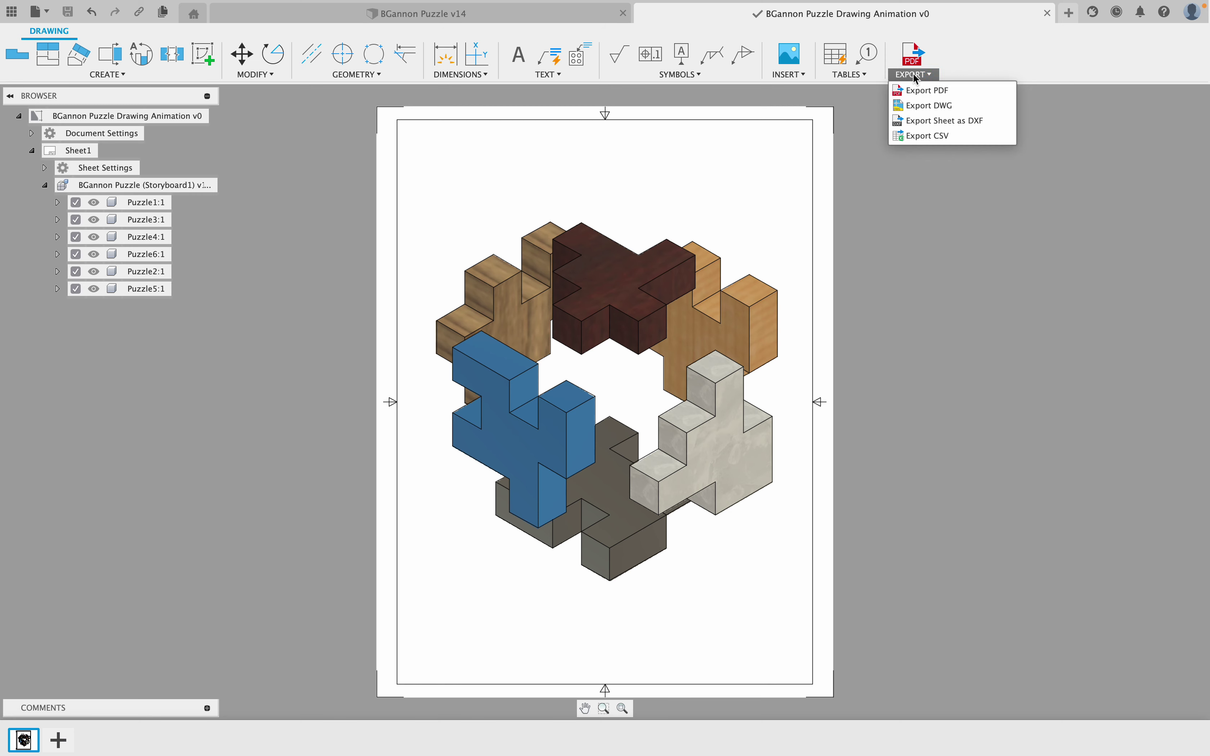
{"action": "left_click", "coordinate": [922, 90]}
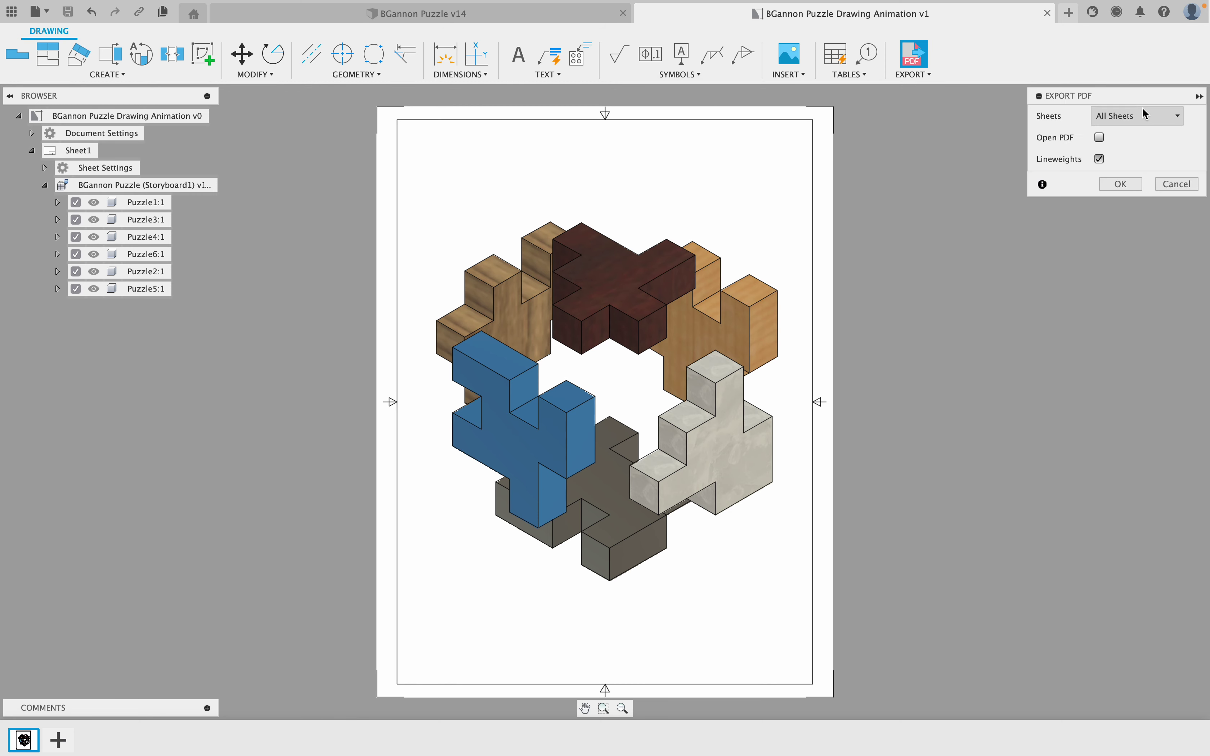
{"action": "left_click", "coordinate": [1098, 140]}
{"action": "left_click", "coordinate": [1115, 184]}
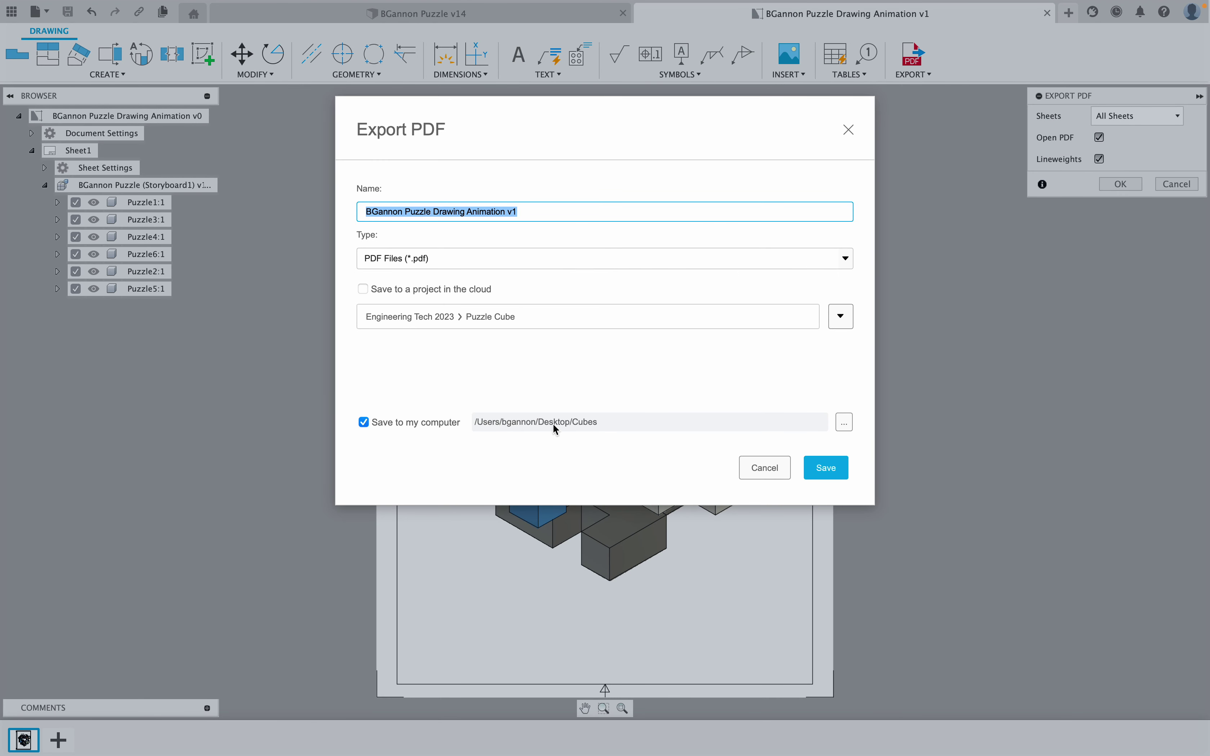
{"action": "left_click", "coordinate": [823, 465]}
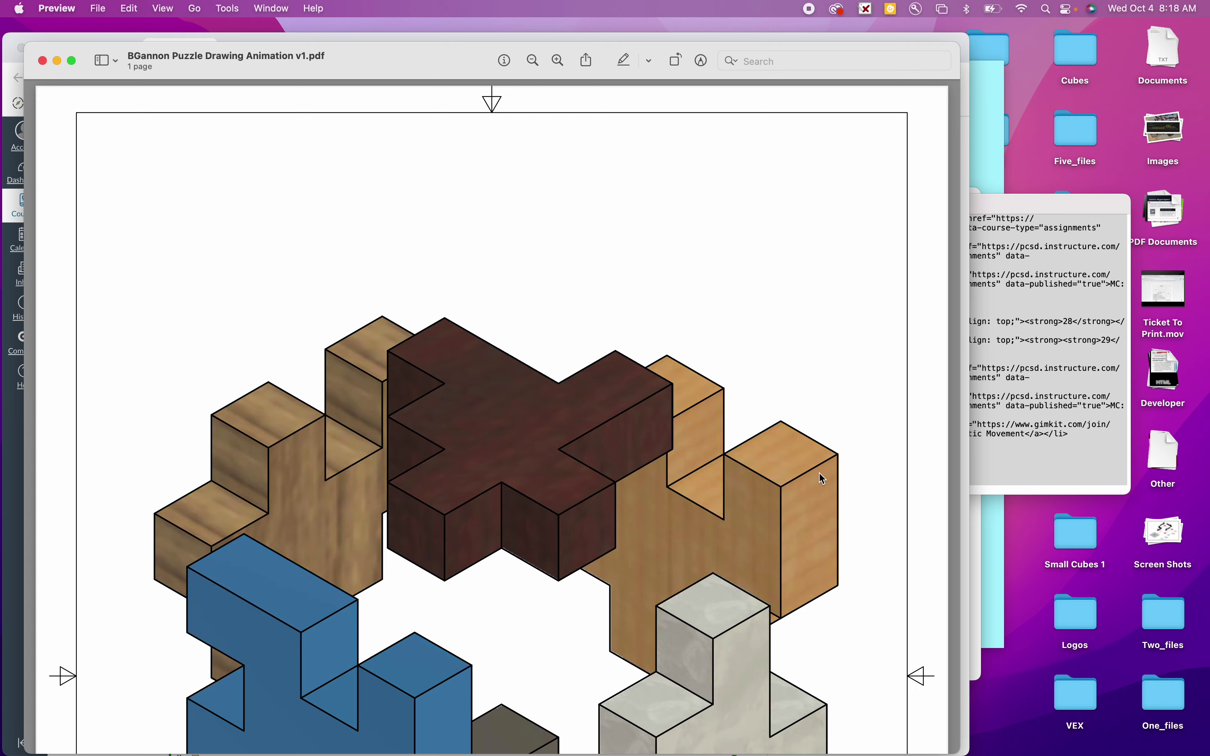
{"action": "left_click", "coordinate": [72, 61]}
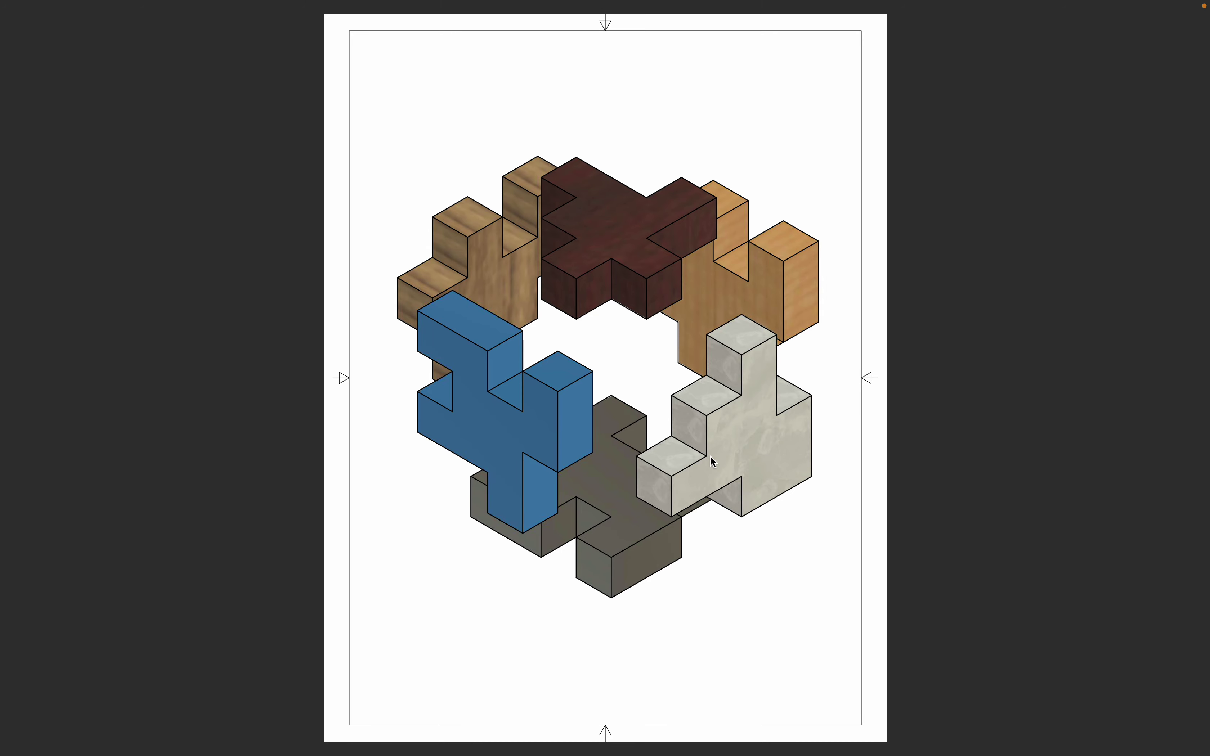
{"action": "mouse_move", "coordinate": [767, 6]}
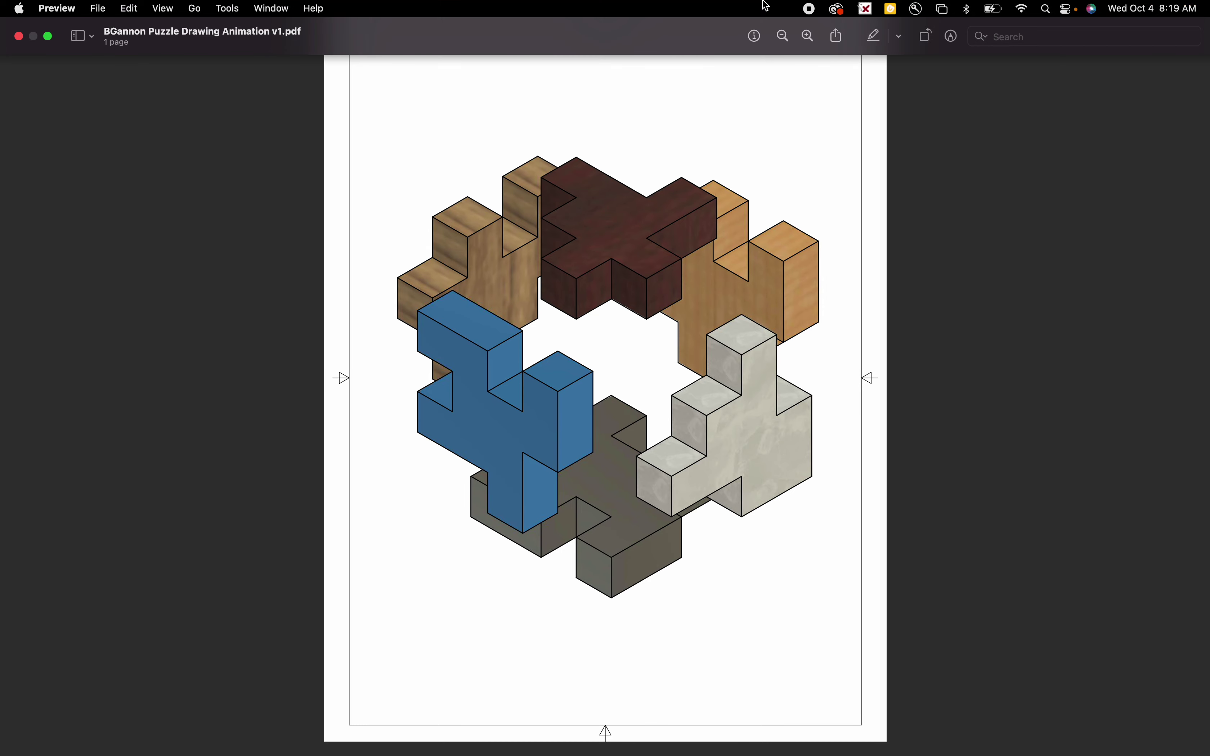